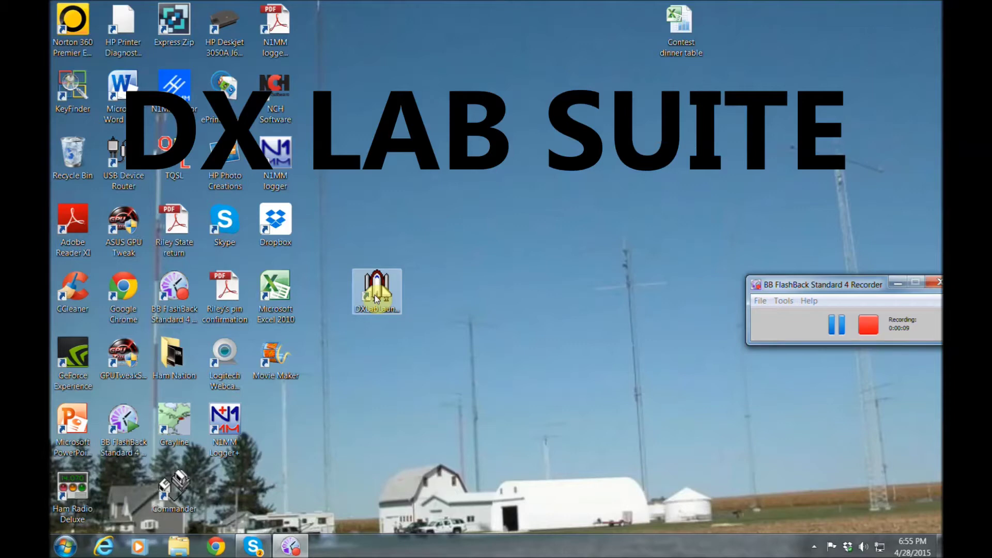
Start the DXLab Launcher and bring up the Commander transceiver control for a look, closing it when done.
{"action": "double_click", "coordinate": [376, 298]}
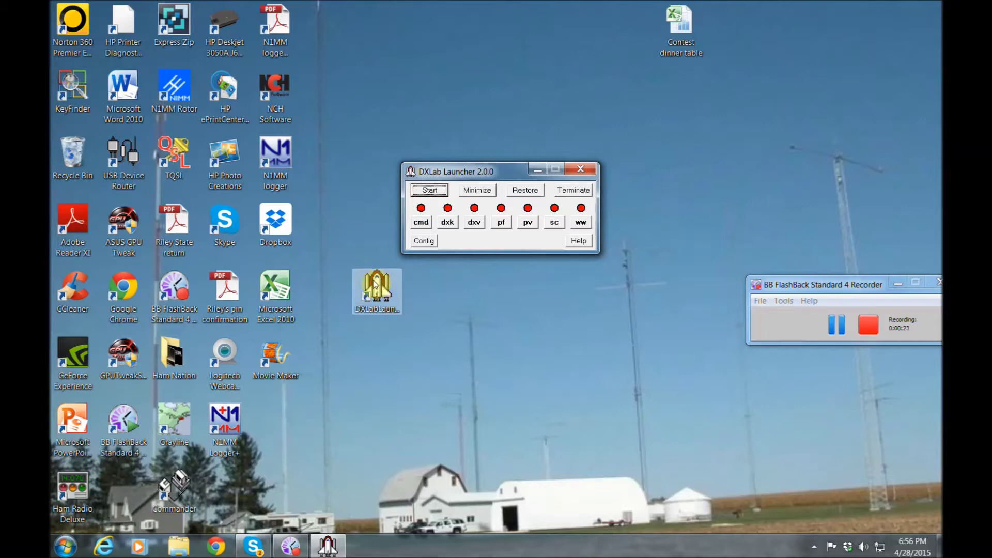
{"action": "left_click", "coordinate": [421, 224]}
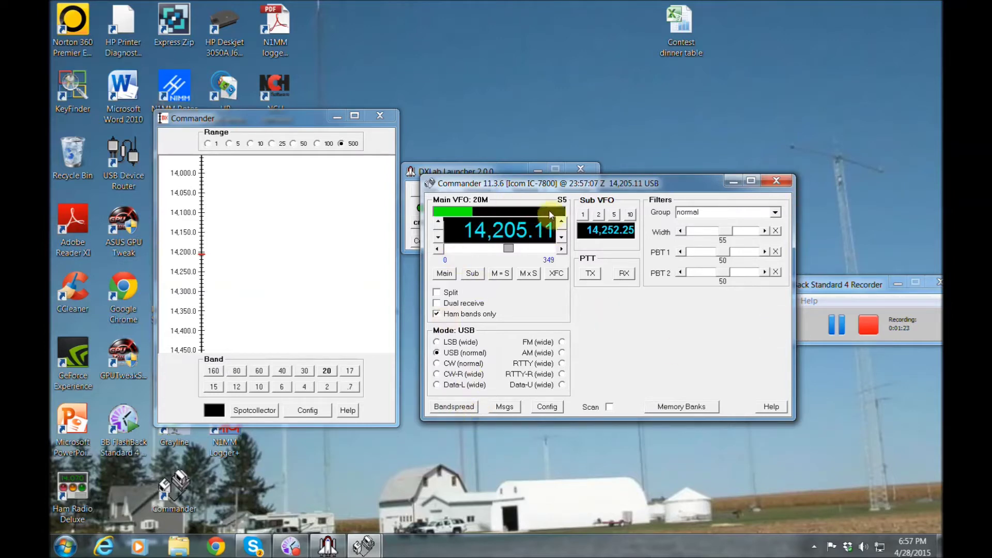
{"action": "left_click", "coordinate": [771, 185]}
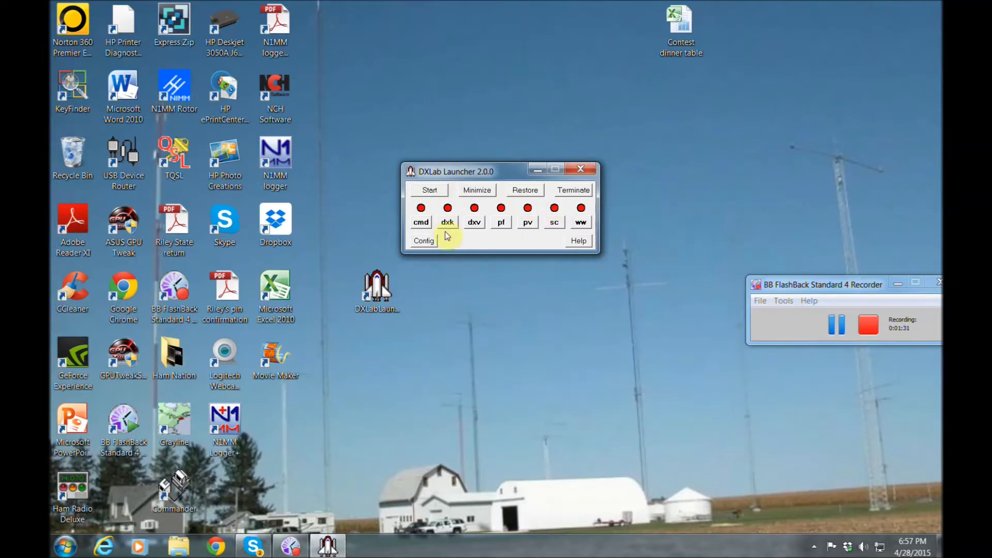
{"action": "left_click", "coordinate": [448, 222]}
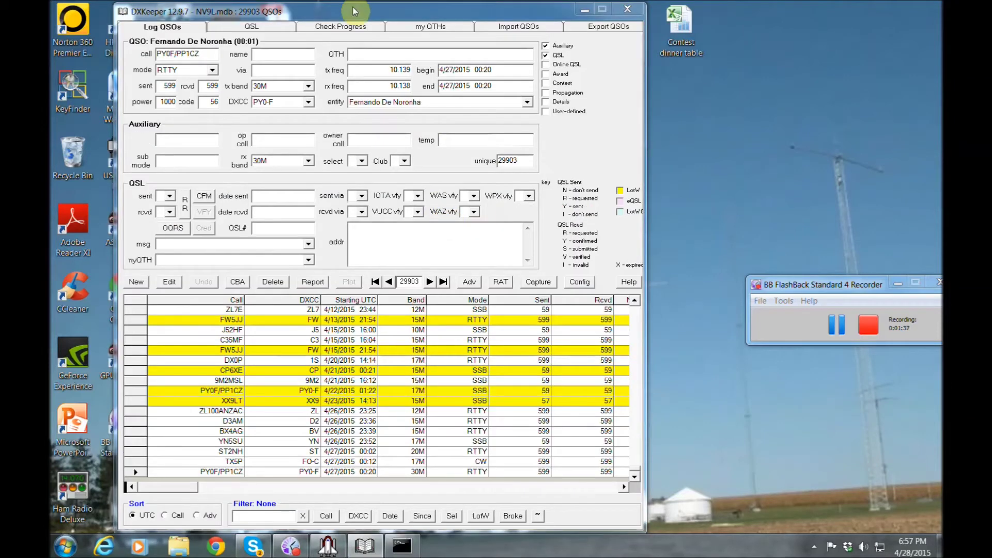
{"action": "left_click_drag", "start_coordinate": [354, 5], "coordinate": [408, 4]}
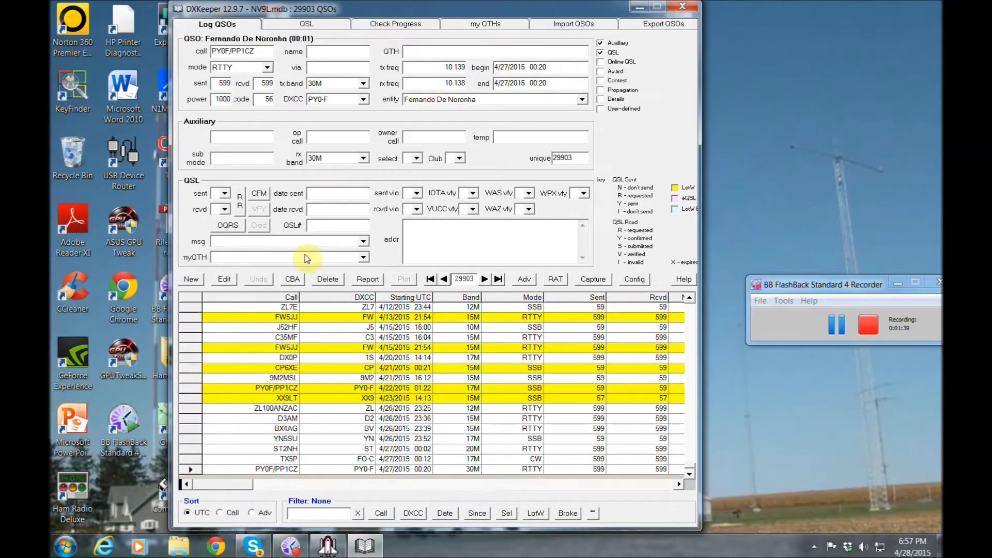
{"action": "left_click", "coordinate": [315, 513]}
{"action": "type", "text": "w"}
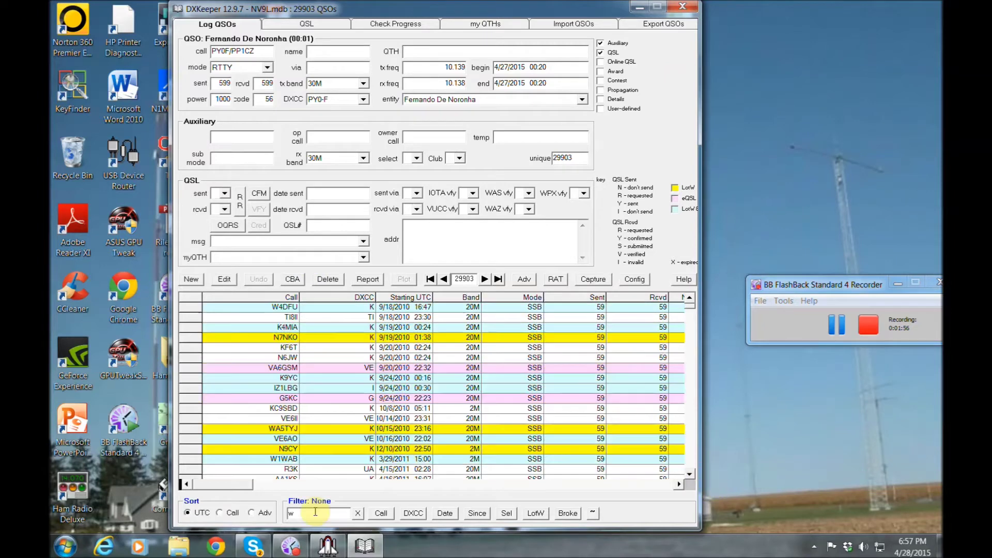
{"action": "type", "text": "5iz"}
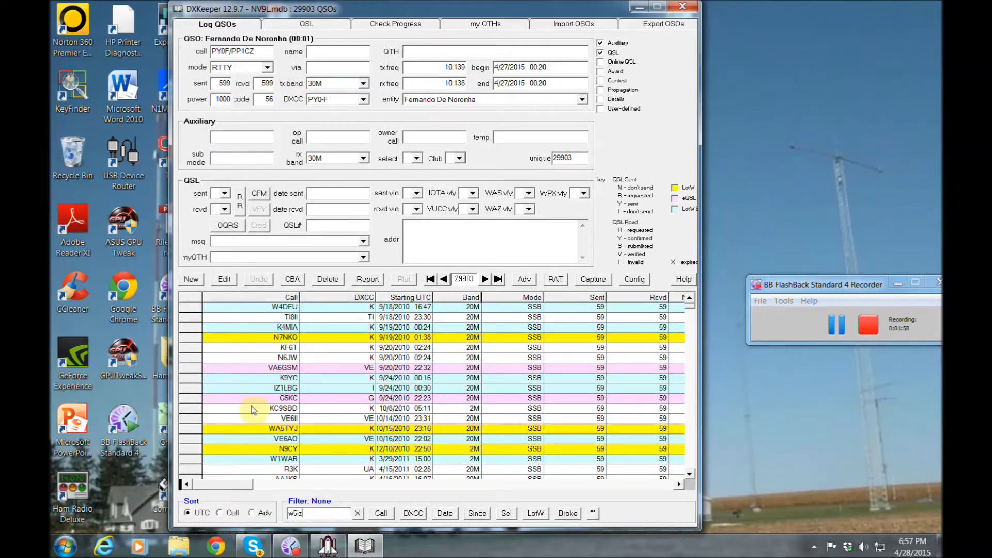
{"action": "left_click", "coordinate": [381, 513]}
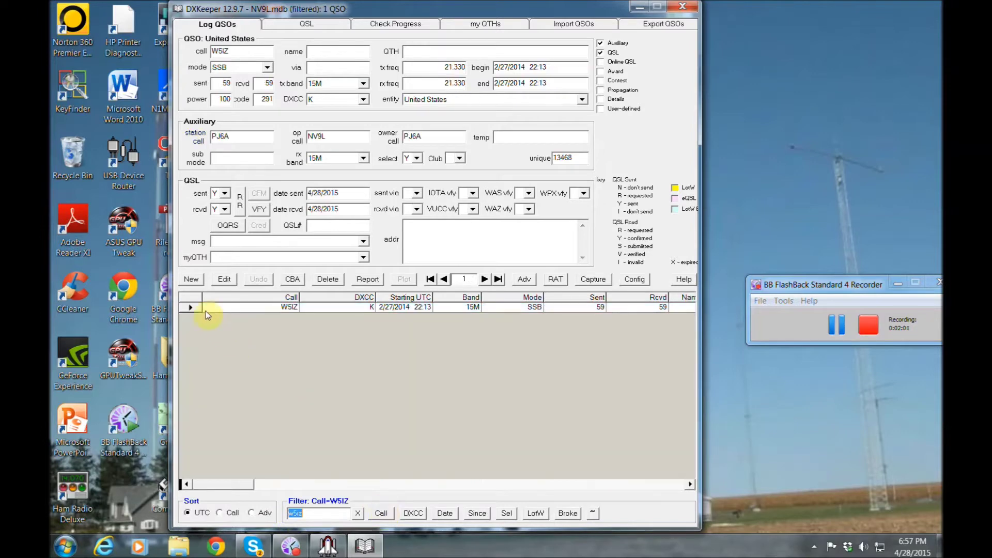
{"action": "left_click", "coordinate": [189, 307]}
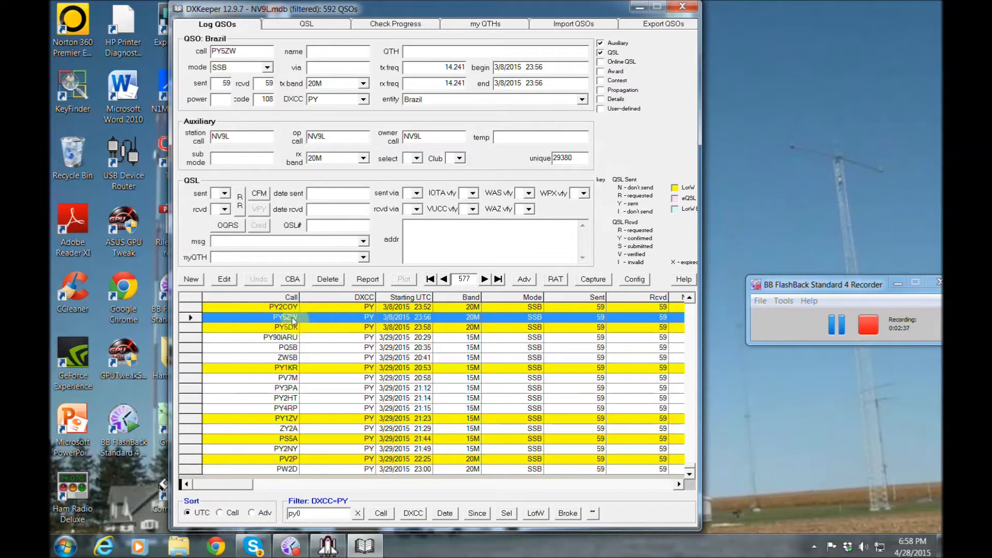
Widen the log window and browse the filtered Brazil contacts back to the PY2KJ contact on 20M.
{"action": "left_click_drag", "start_coordinate": [700, 281], "coordinate": [784, 293]}
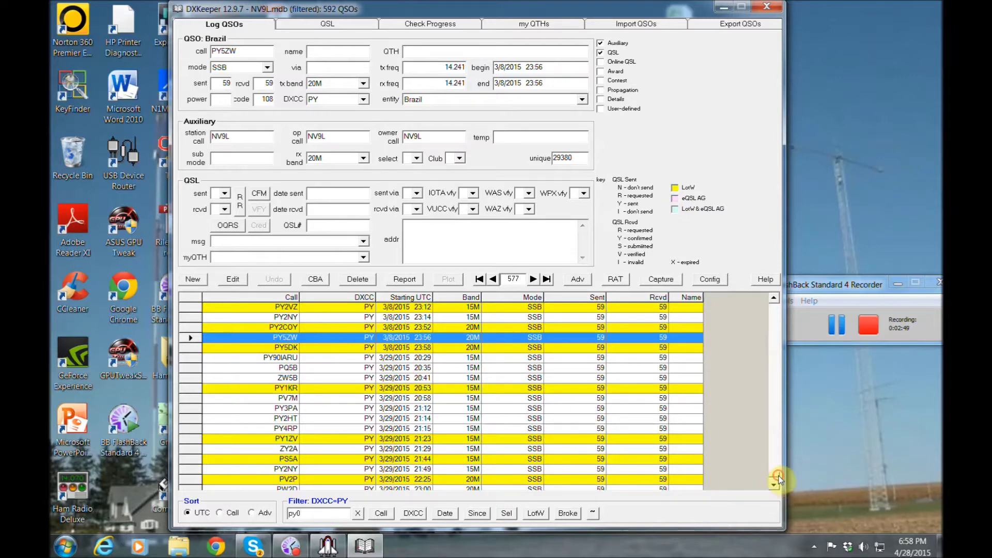
{"action": "left_click_drag", "start_coordinate": [779, 480], "coordinate": [779, 385]}
{"action": "left_click", "coordinate": [568, 458]}
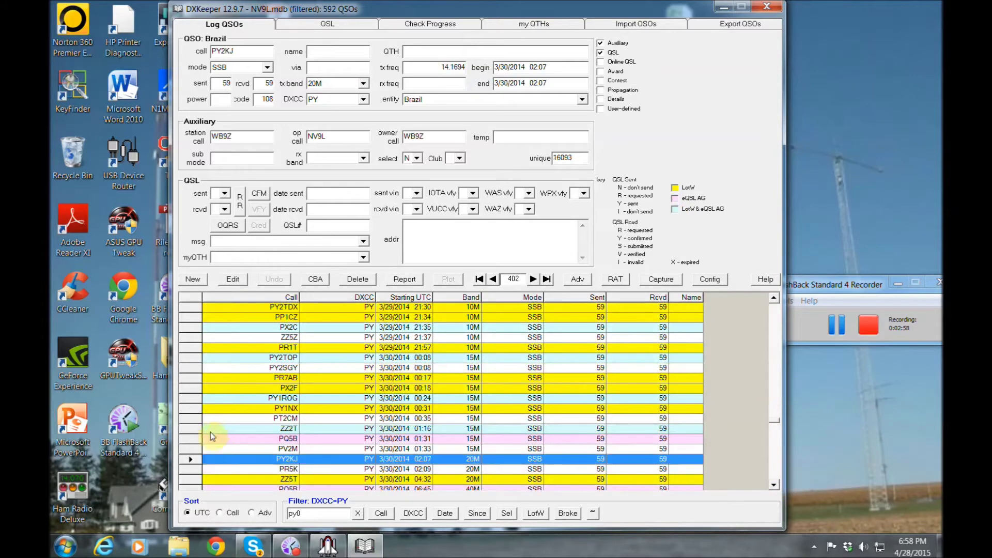
Generate the DXCC, Challenge and TopList progress report, removing the log filter so all QSOs are considered.
{"action": "left_click", "coordinate": [399, 23]}
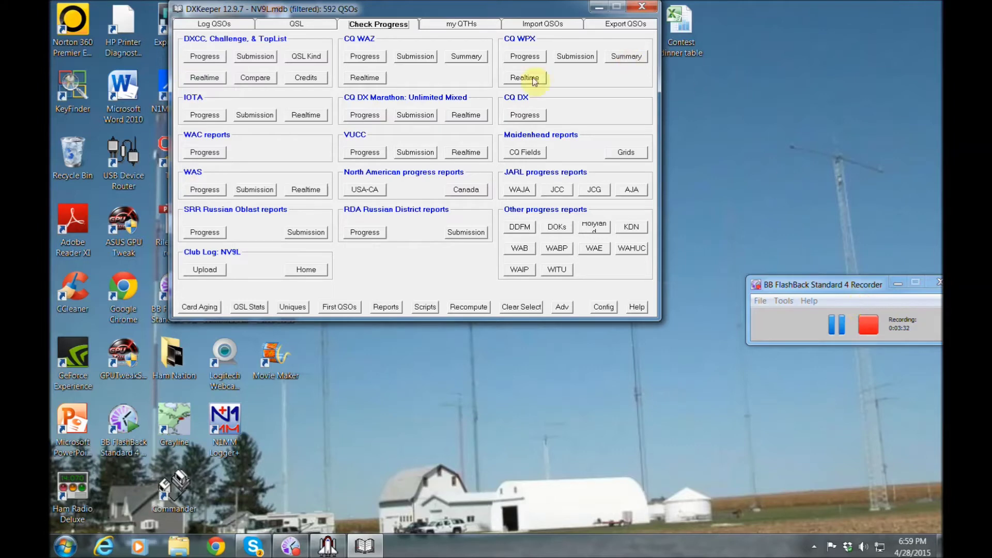
{"action": "left_click", "coordinate": [204, 57]}
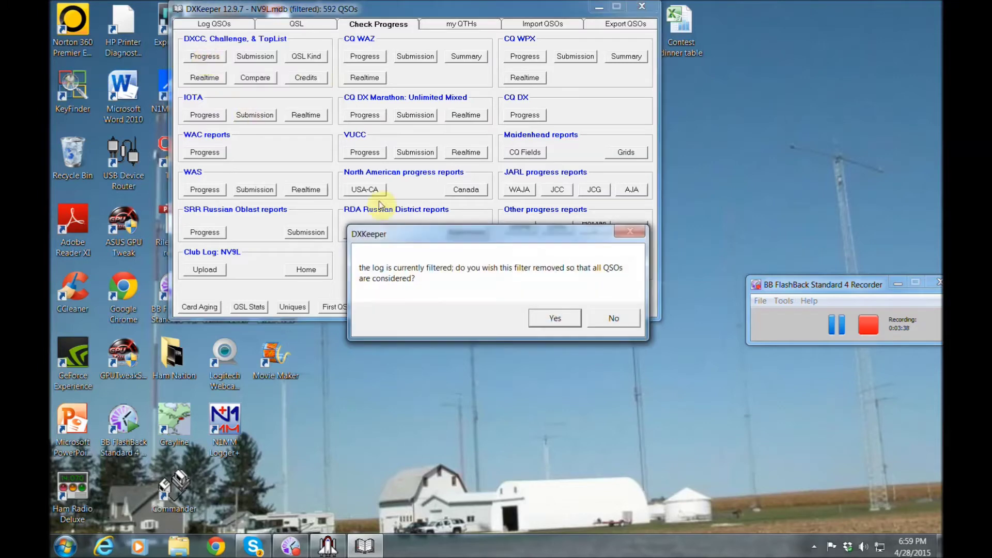
{"action": "left_click", "coordinate": [554, 320]}
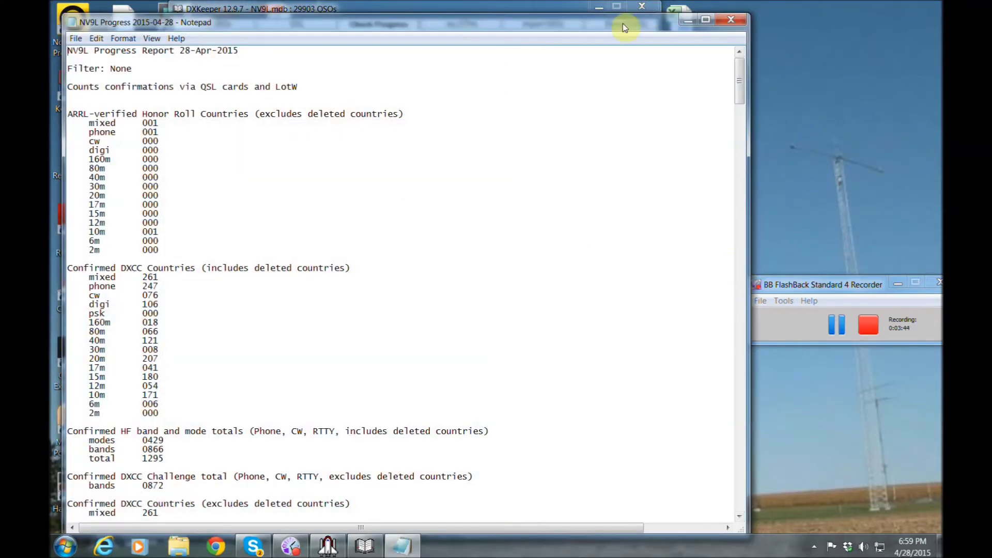
Enlarge the progress report window, read the report from the confirmed countries down to the closing totals, and close it.
{"action": "left_click_drag", "start_coordinate": [623, 27], "coordinate": [645, 14]}
{"action": "left_click_drag", "start_coordinate": [771, 274], "coordinate": [927, 251]}
{"action": "scroll", "coordinate": [913, 77], "scroll_direction": "down", "scroll_amount": 1}
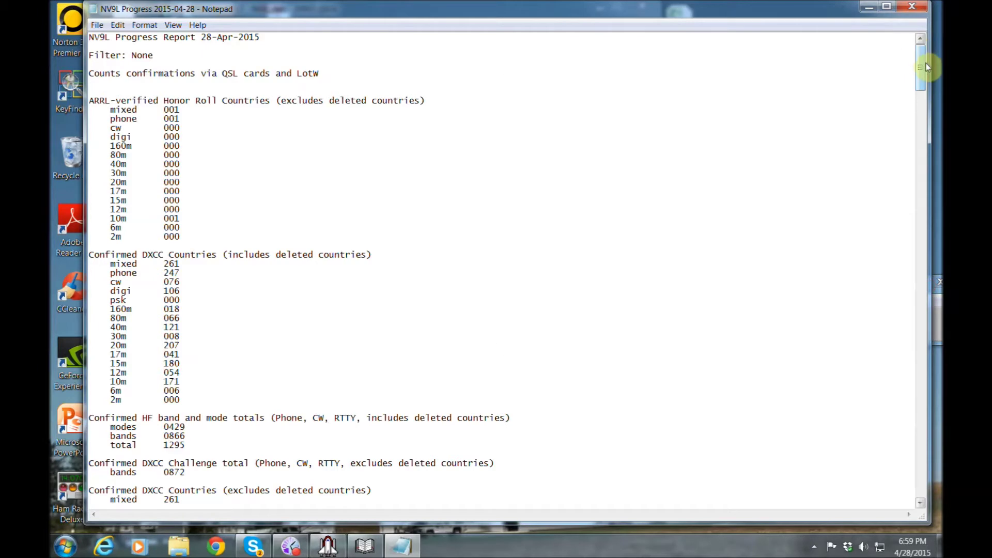
{"action": "left_click_drag", "start_coordinate": [921, 88], "coordinate": [881, 290]}
{"action": "mouse_move", "coordinate": [906, 142]}
{"action": "left_mouse_down"}
{"action": "mouse_move", "coordinate": [908, 103]}
{"action": "mouse_move", "coordinate": [899, 135]}
{"action": "left_mouse_up"}
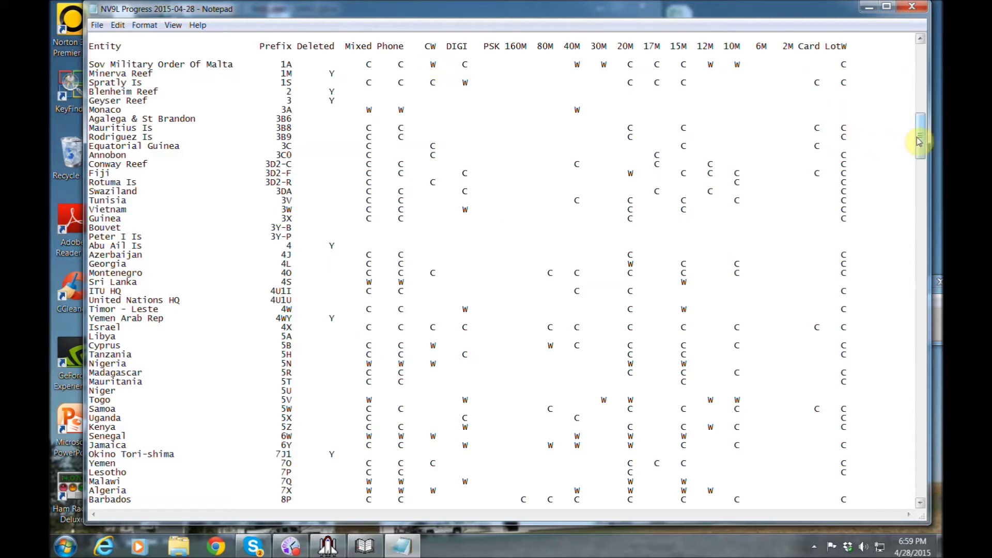
{"action": "left_click_drag", "start_coordinate": [919, 141], "coordinate": [918, 347]}
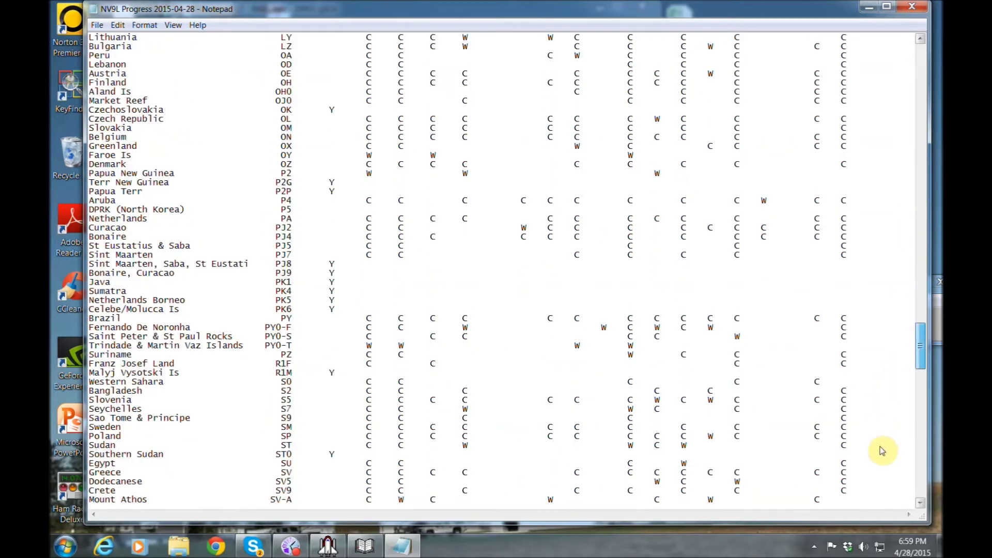
{"action": "left_click_drag", "start_coordinate": [882, 450], "coordinate": [881, 498]}
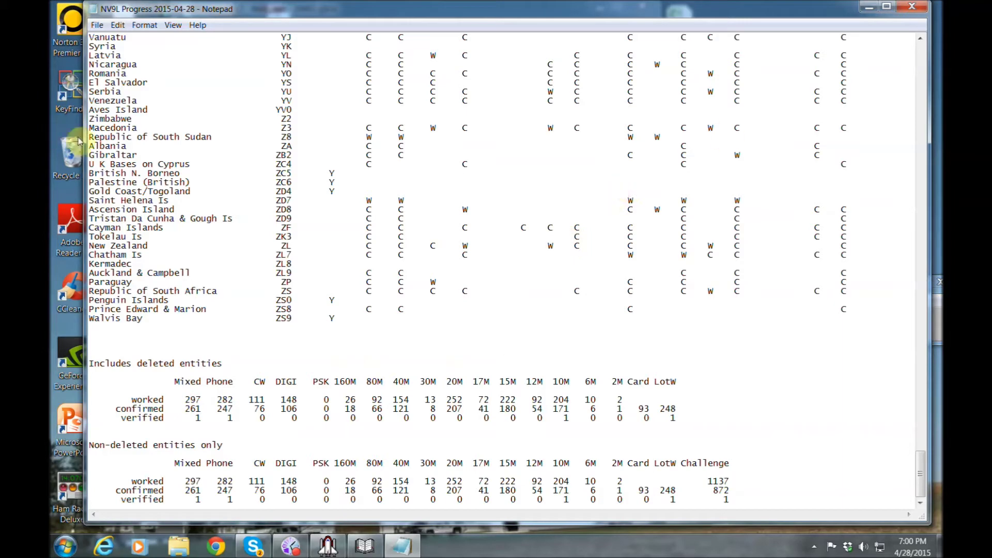
{"action": "left_click", "coordinate": [908, 8]}
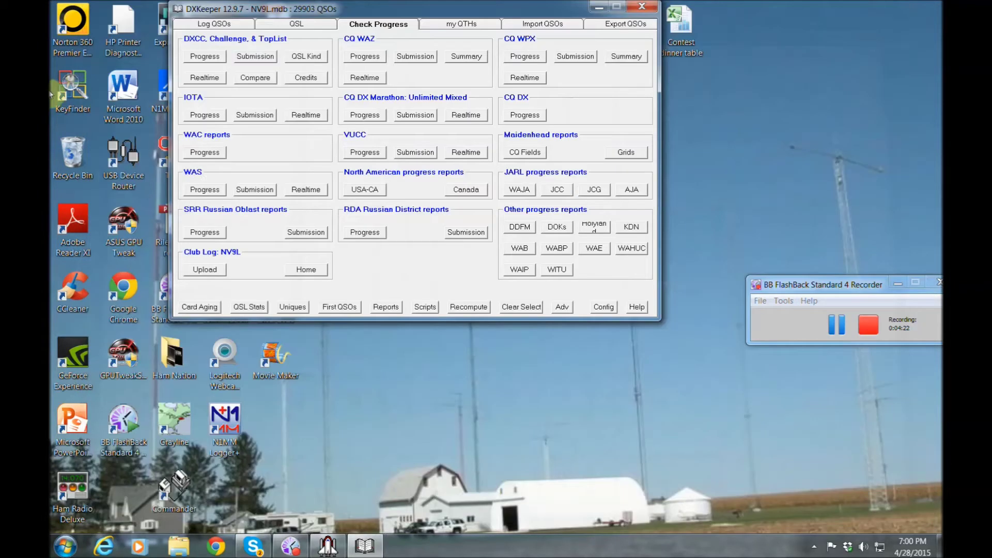
Open the realtime DXCC award tracking and filter the unworked entities to band 17M and mode PHONE.
{"action": "left_click", "coordinate": [200, 80]}
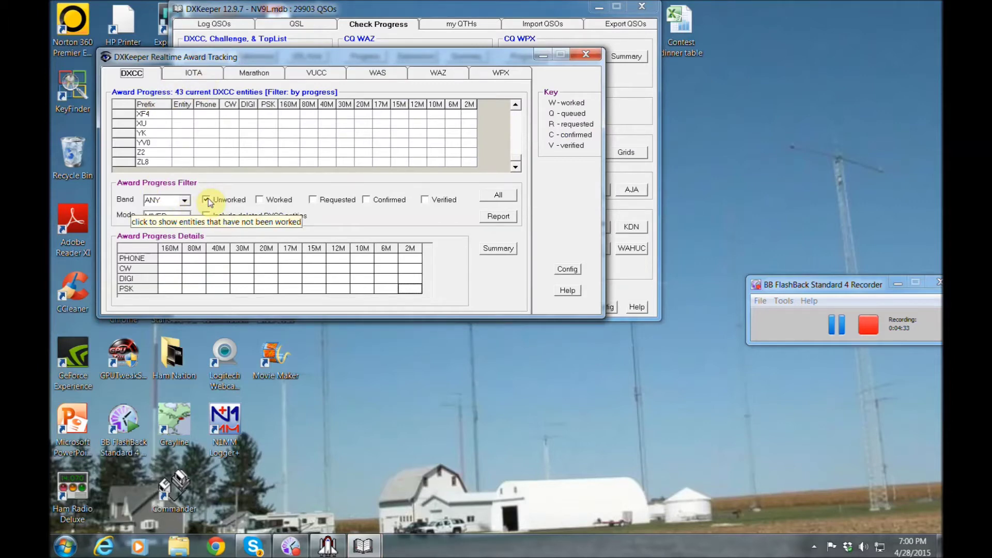
{"action": "left_click", "coordinate": [185, 200]}
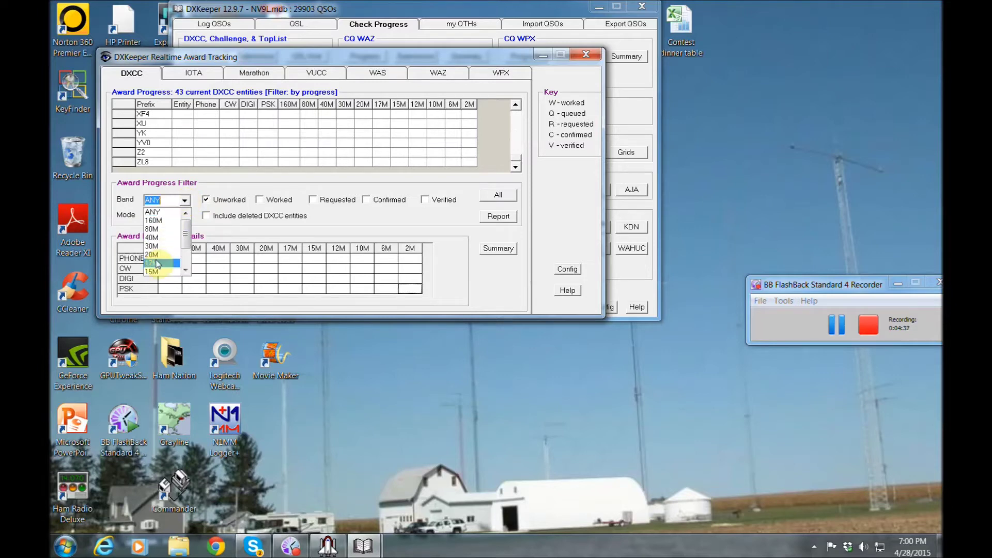
{"action": "left_click", "coordinate": [156, 270]}
{"action": "left_click", "coordinate": [184, 201]}
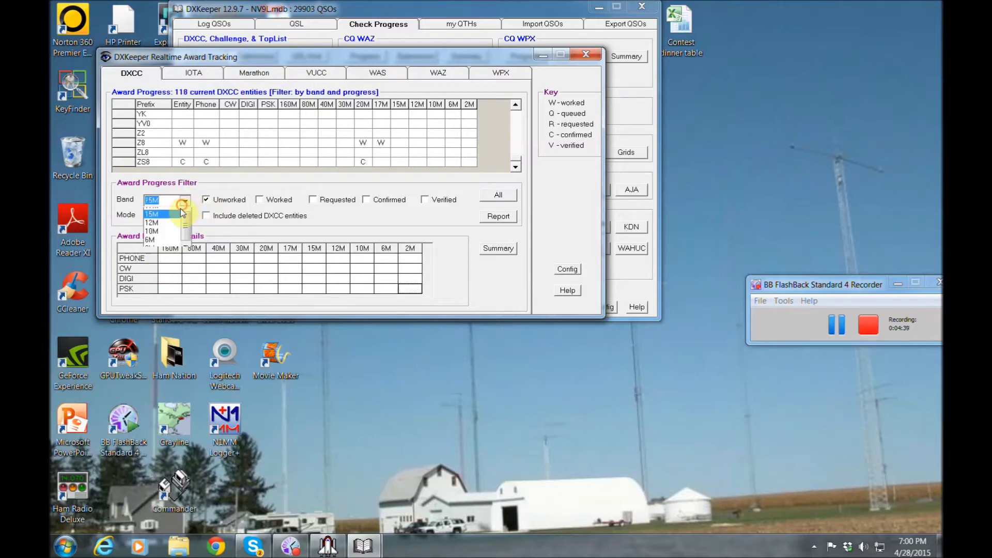
{"action": "left_click", "coordinate": [166, 229]}
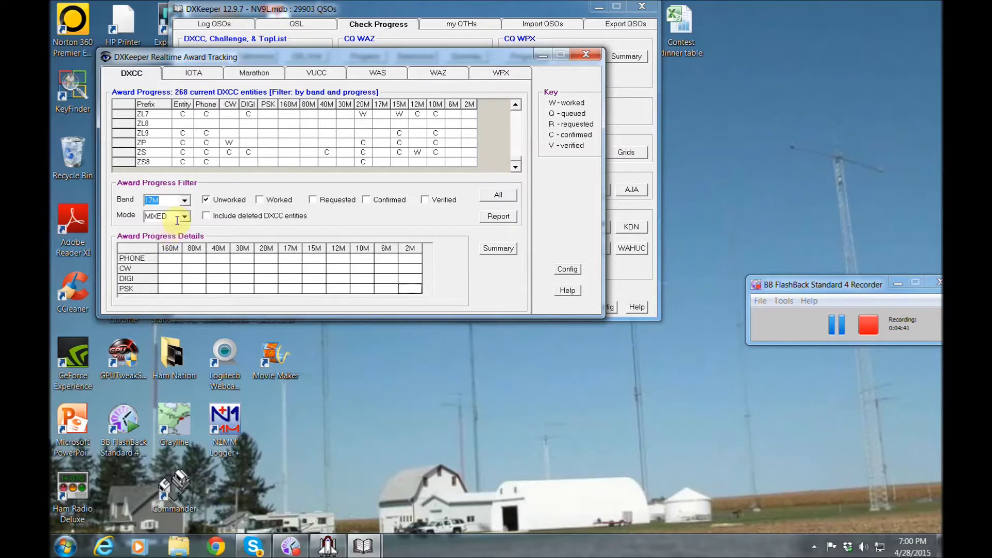
{"action": "left_click", "coordinate": [185, 218]}
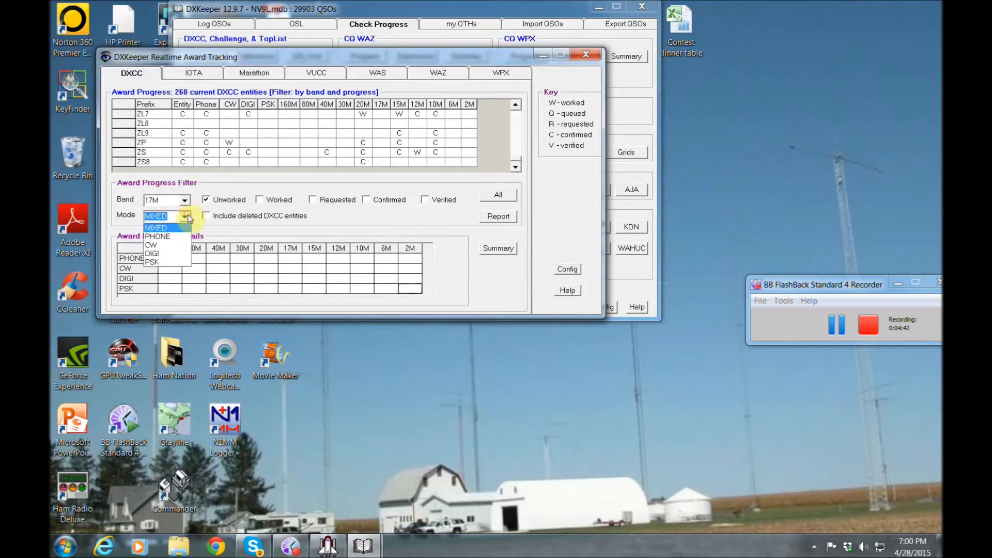
{"action": "left_click", "coordinate": [170, 237]}
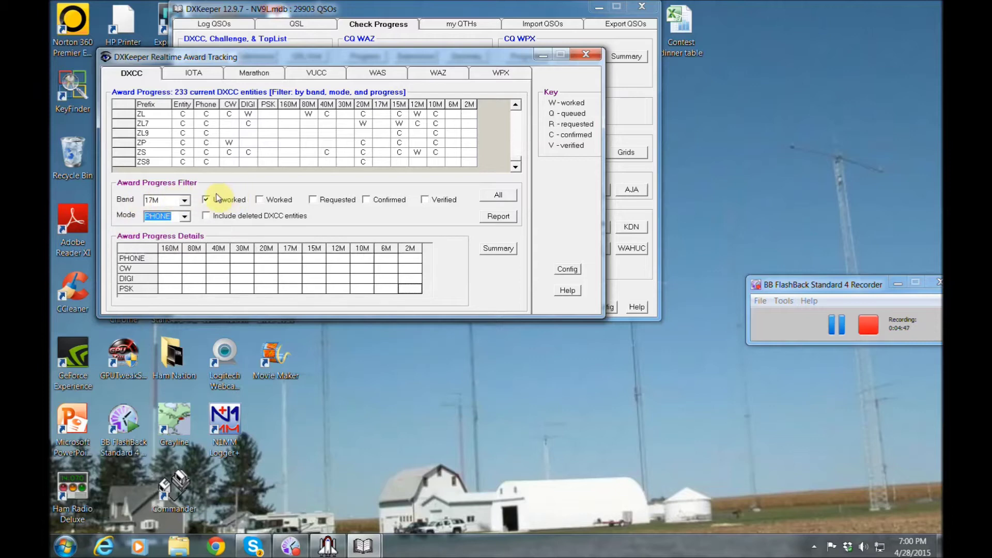
Generate the report of unworked DXCC entities for 17M PHONE, read it through to the end and close it.
{"action": "left_click", "coordinate": [504, 218]}
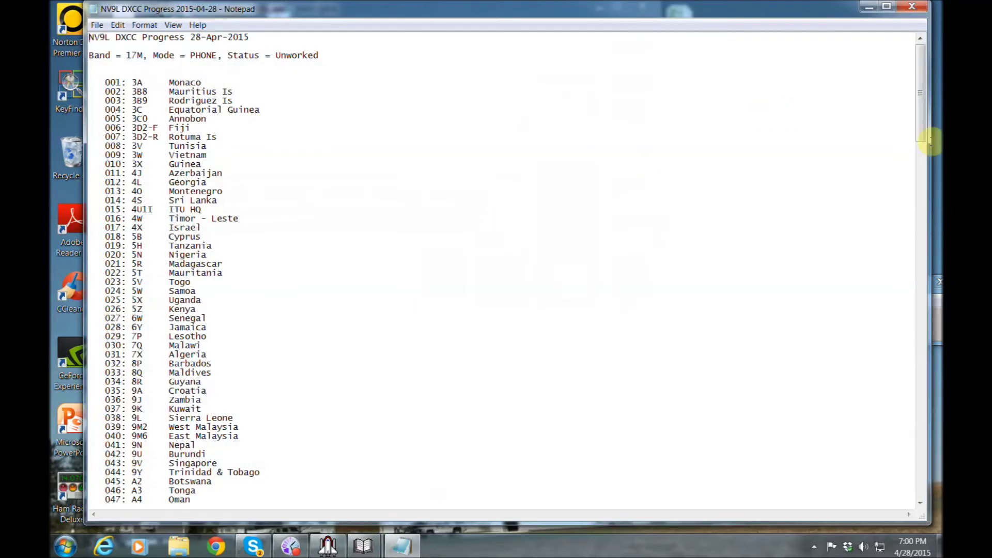
{"action": "scroll", "coordinate": [917, 145], "scroll_direction": "down", "scroll_amount": 20}
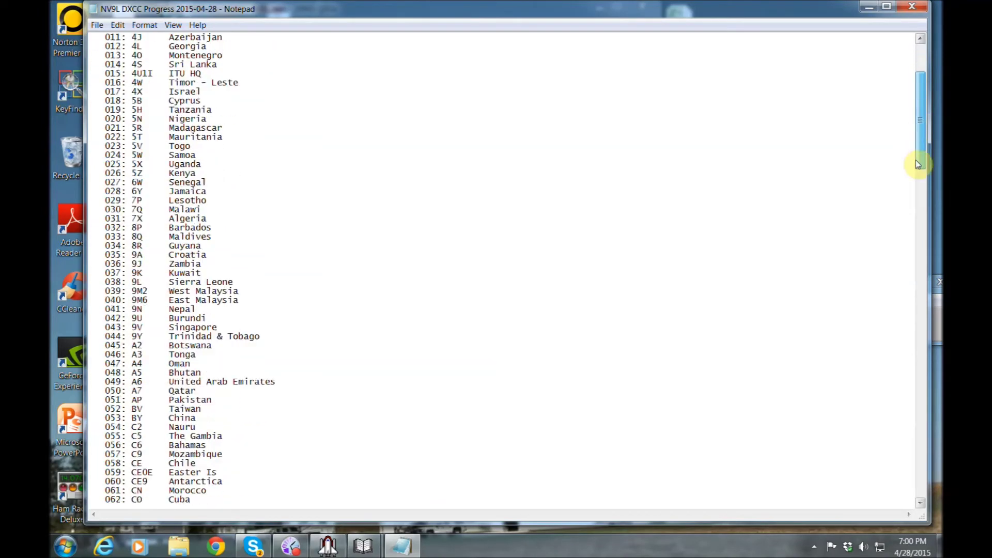
{"action": "scroll", "coordinate": [900, 366], "scroll_direction": "down", "scroll_amount": 20}
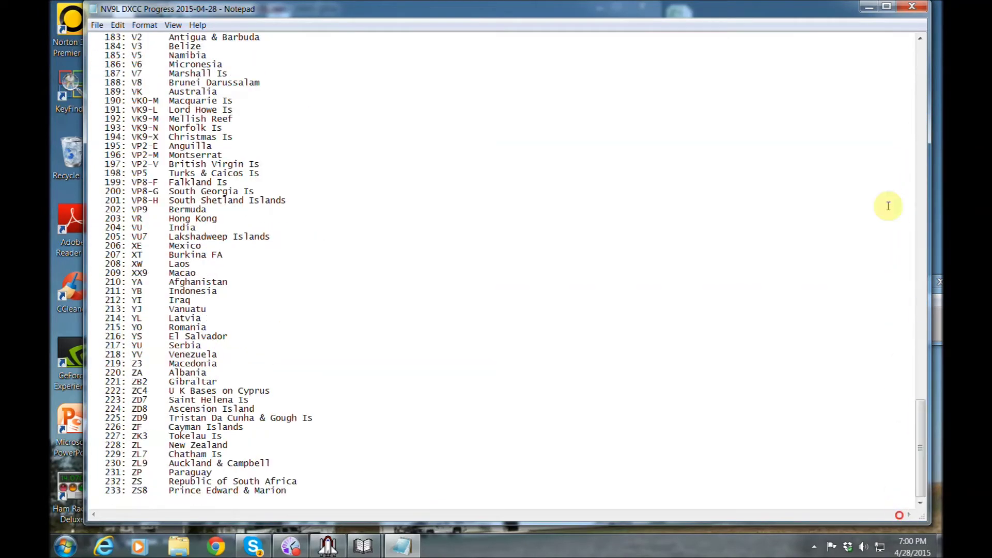
{"action": "left_click", "coordinate": [911, 6]}
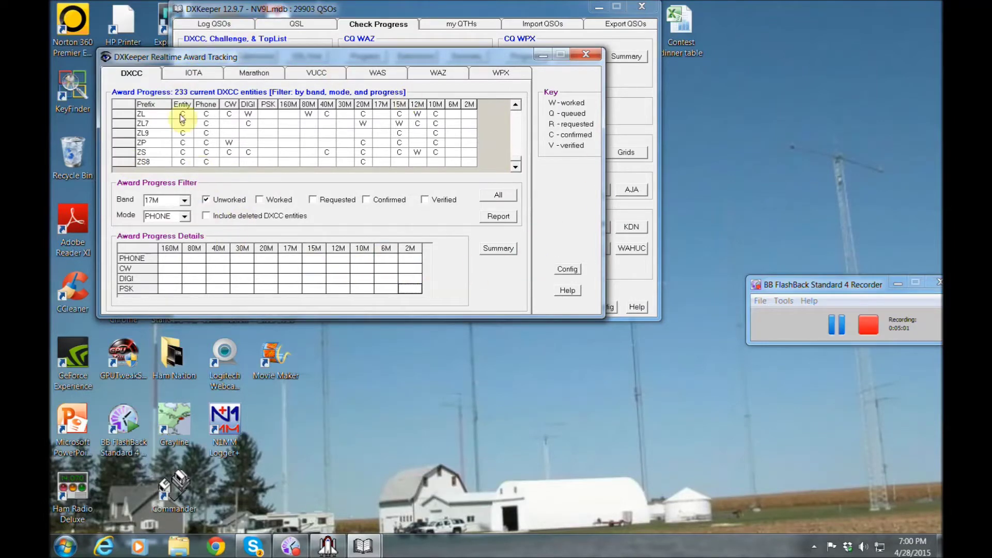
Check the IOTA and Marathon displays in the realtime award tracking, and close the tracking window.
{"action": "left_click", "coordinate": [254, 73]}
{"action": "left_click", "coordinate": [204, 73]}
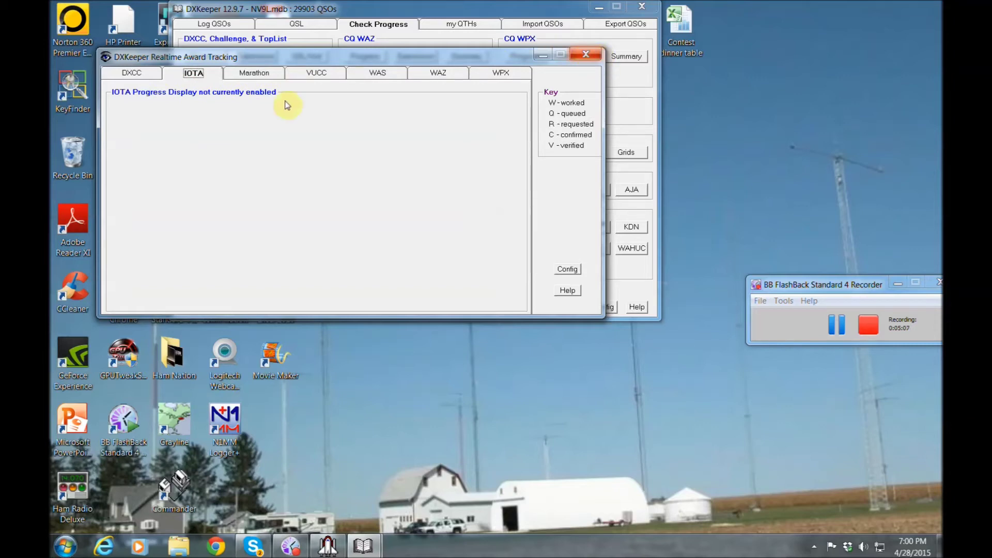
{"action": "left_click", "coordinate": [259, 75]}
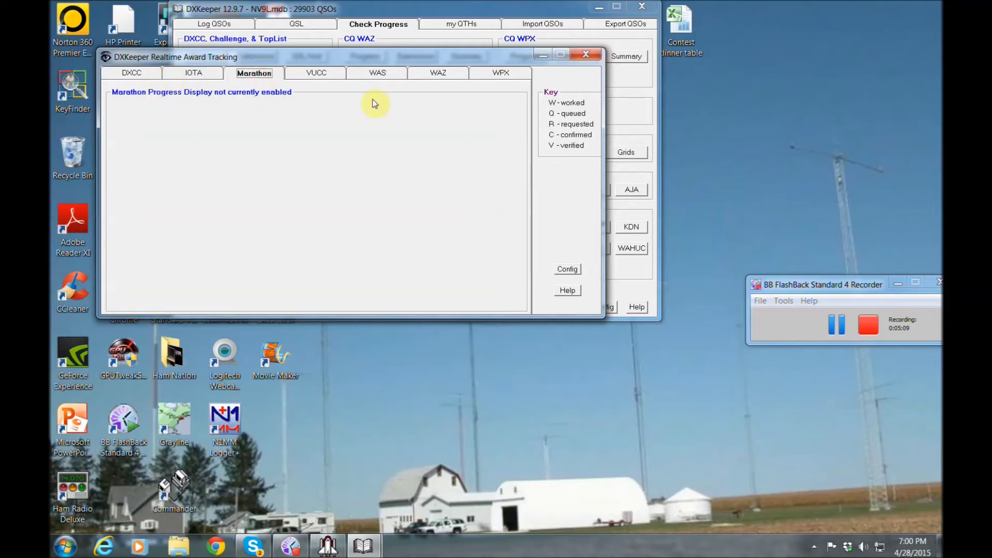
{"action": "left_click", "coordinate": [588, 60]}
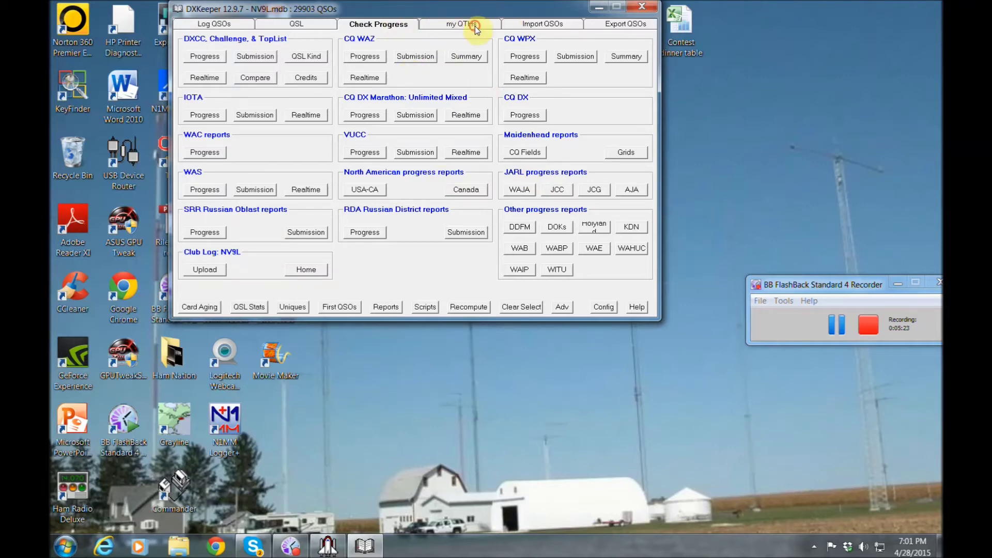
Review DXKeeper's pages for station locations (my QTHs), QSL processing and QSO import options.
{"action": "left_click", "coordinate": [457, 25]}
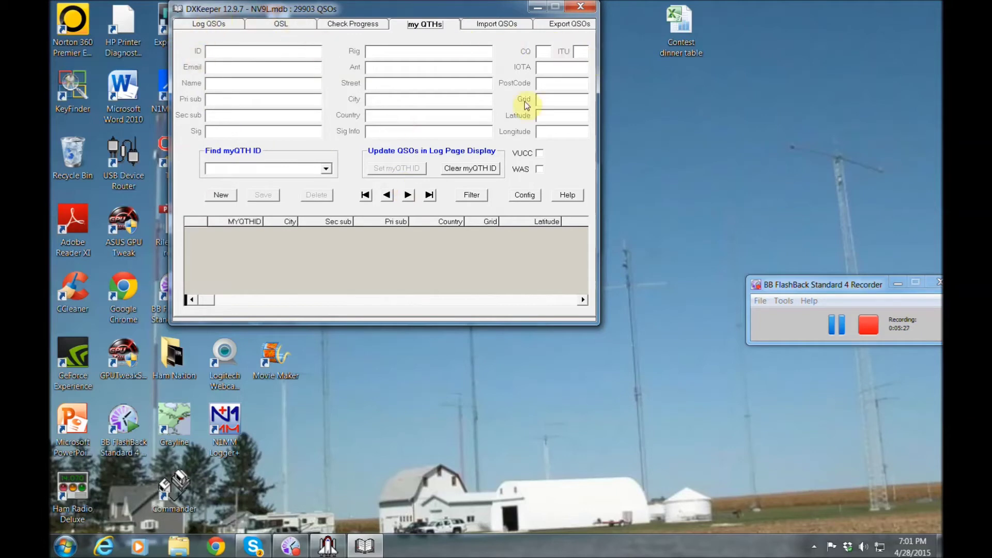
{"action": "left_click", "coordinate": [290, 25]}
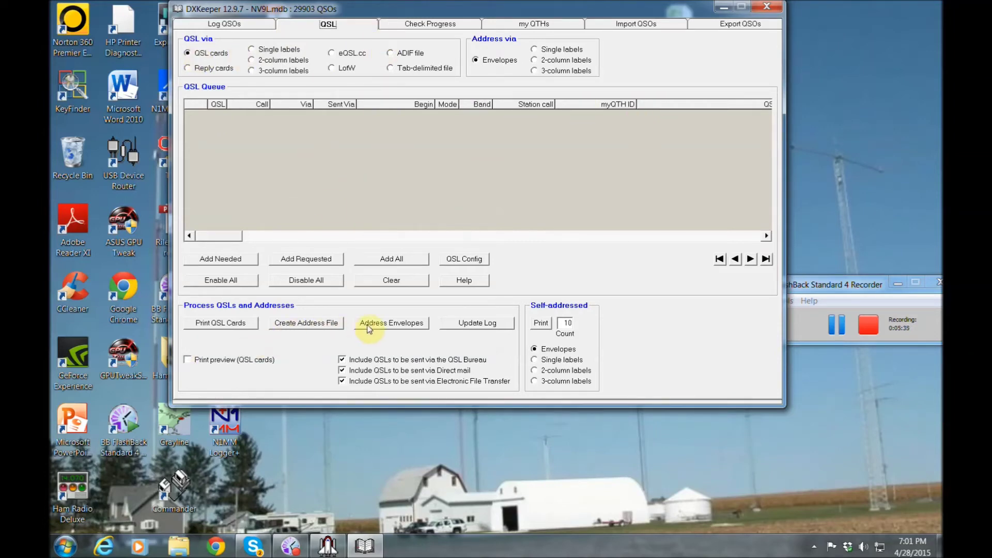
{"action": "left_click", "coordinate": [636, 24]}
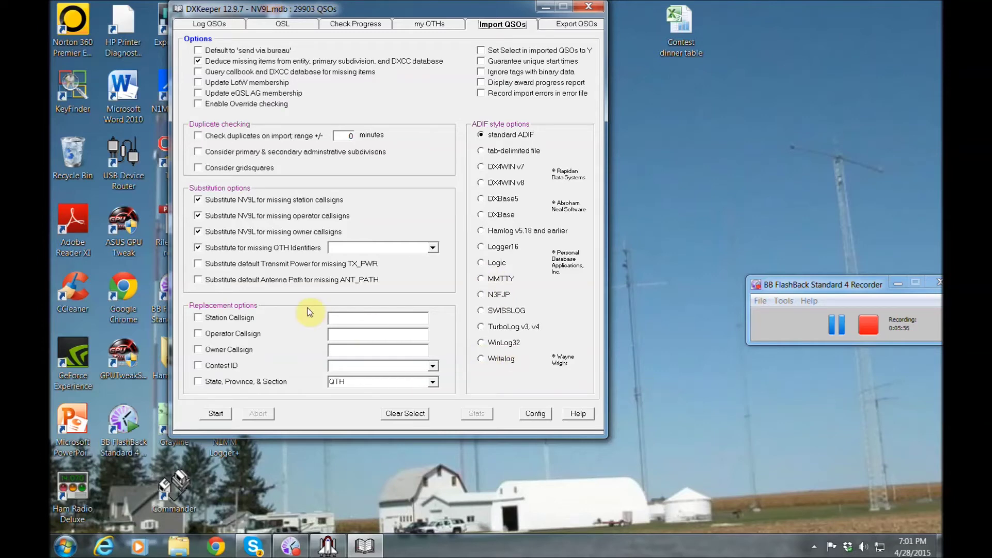
Choose 070-PSKFEST as the replacement Contest ID for imports, and view the ADIF import file selection before cancelling it.
{"action": "left_click", "coordinate": [433, 368]}
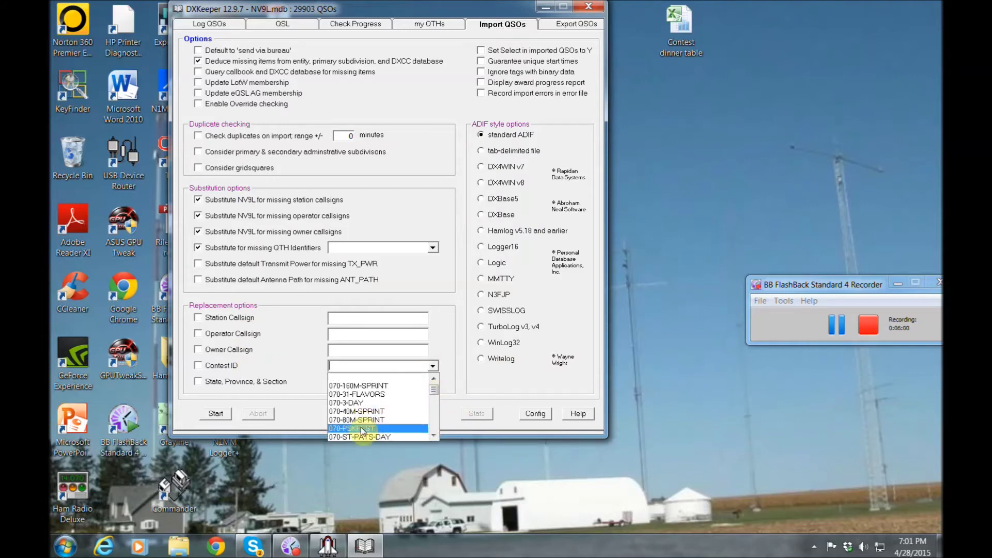
{"action": "left_click", "coordinate": [362, 428]}
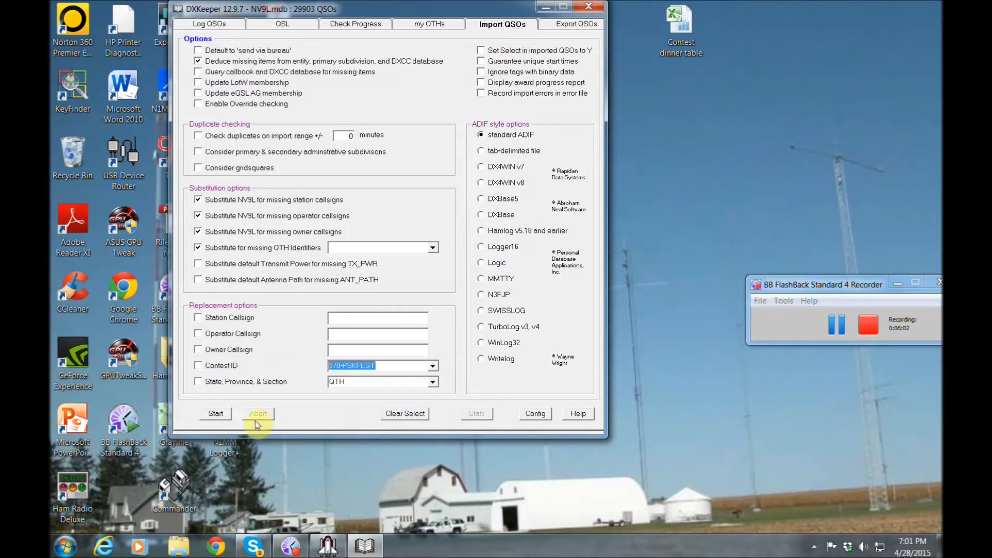
{"action": "left_click", "coordinate": [215, 414]}
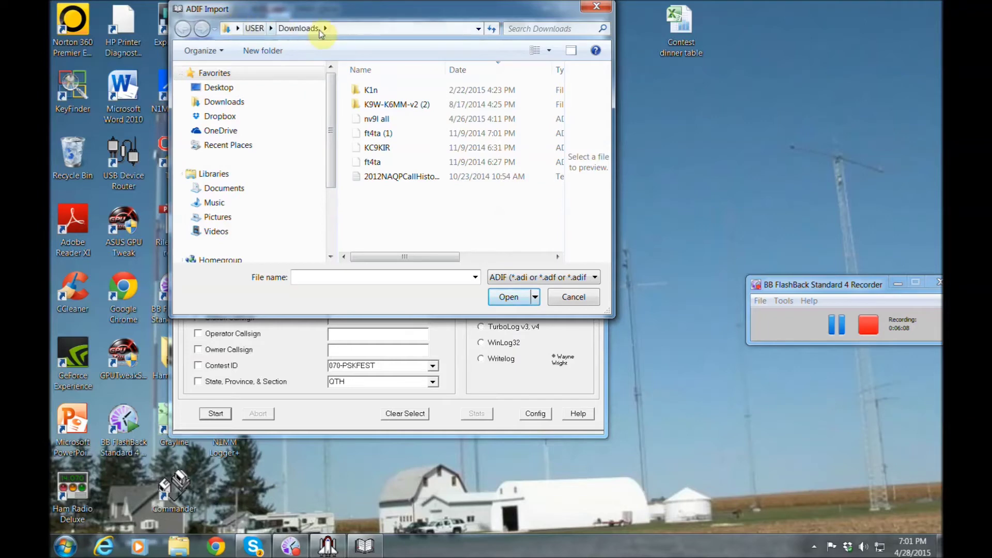
{"action": "left_click", "coordinate": [561, 299]}
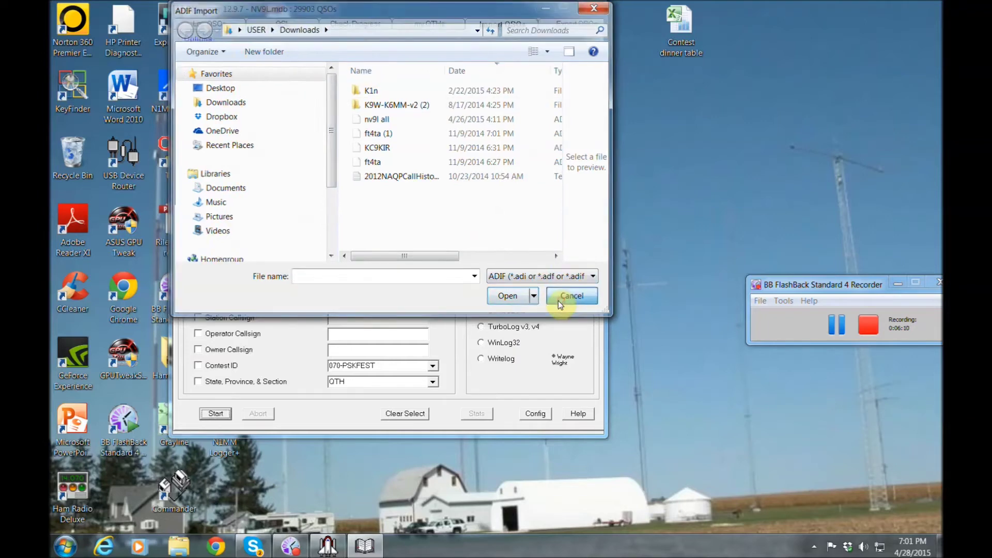
Look over the QSO export options, and filter the log to QSOs since 04/27/2015.
{"action": "left_click", "coordinate": [560, 27]}
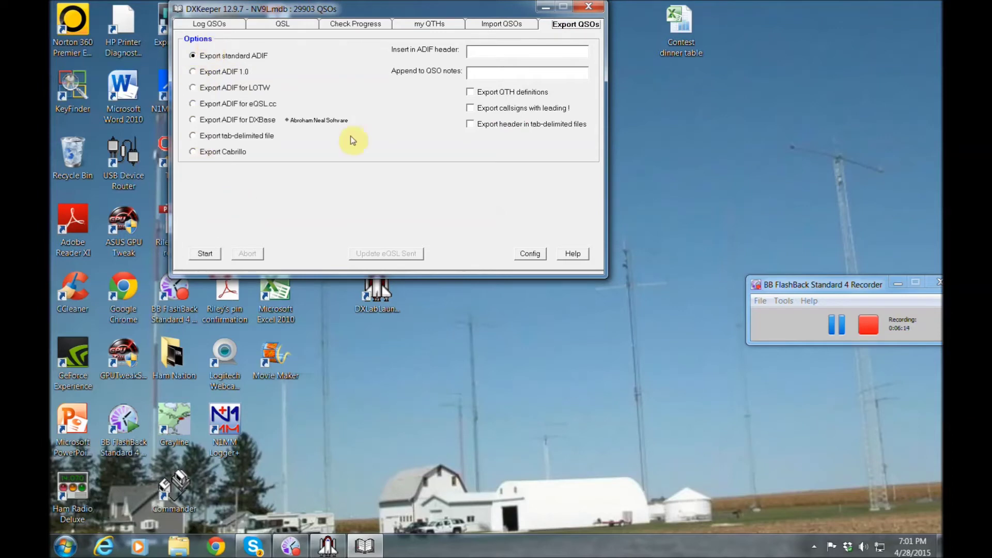
{"action": "left_click", "coordinate": [225, 26]}
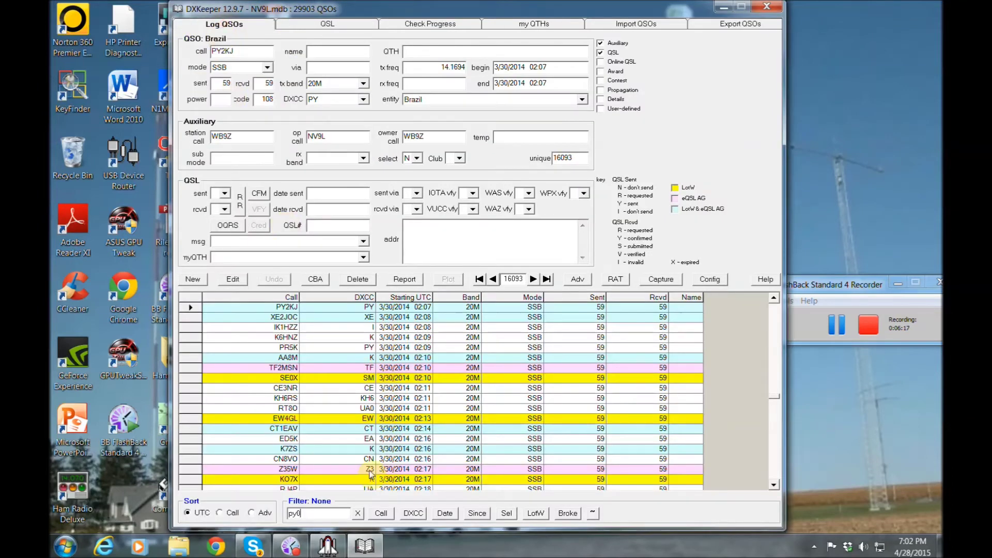
{"action": "left_click", "coordinate": [324, 511]}
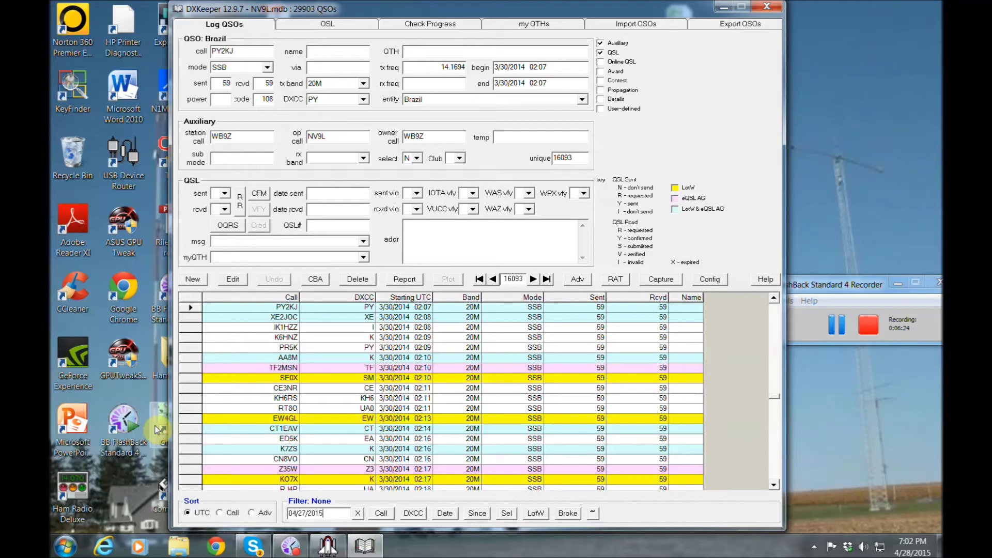
{"action": "left_click", "coordinate": [464, 511]}
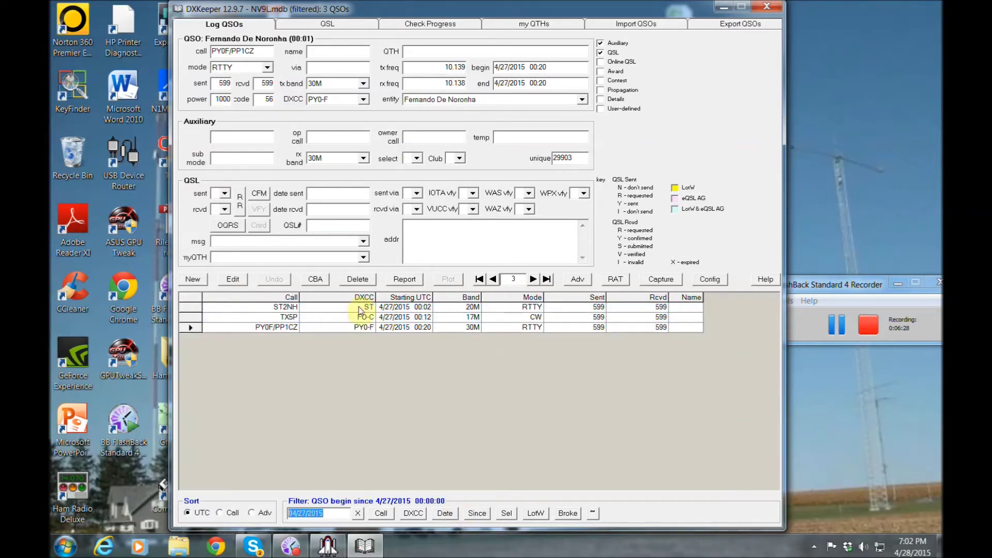
Export the filtered QSOs as standard ADIF to a file named new, keeping the filter, and close DXKeeper.
{"action": "left_click", "coordinate": [686, 27]}
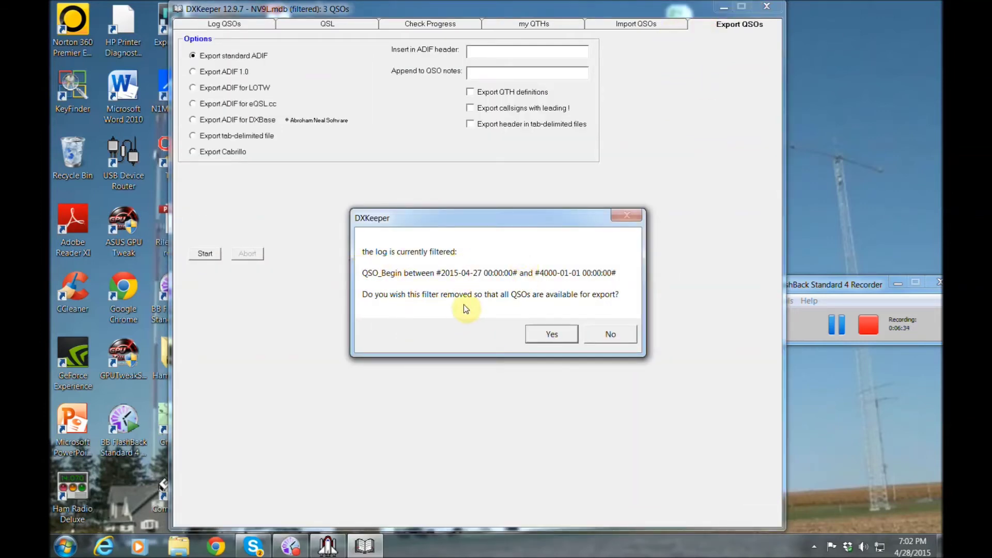
{"action": "left_click", "coordinate": [594, 334]}
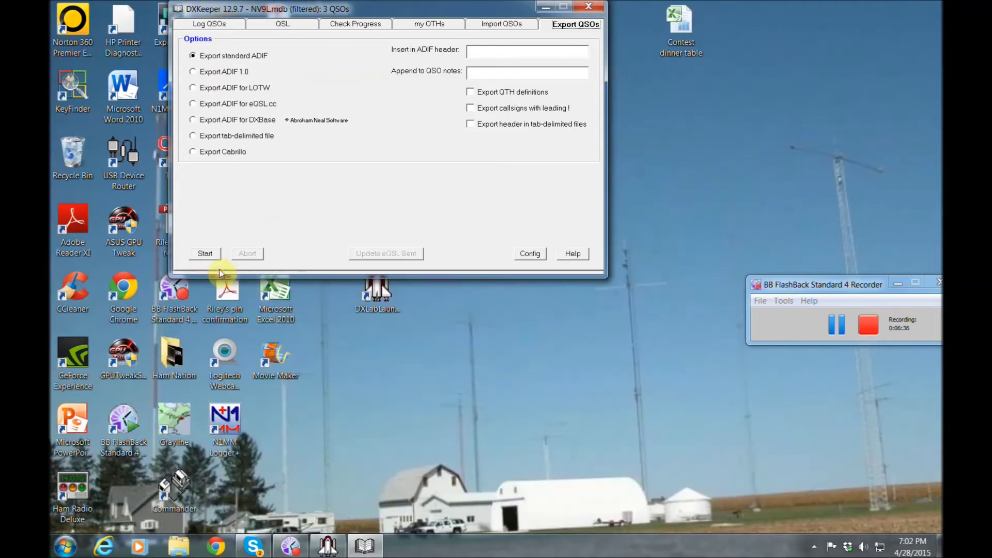
{"action": "left_click", "coordinate": [205, 260]}
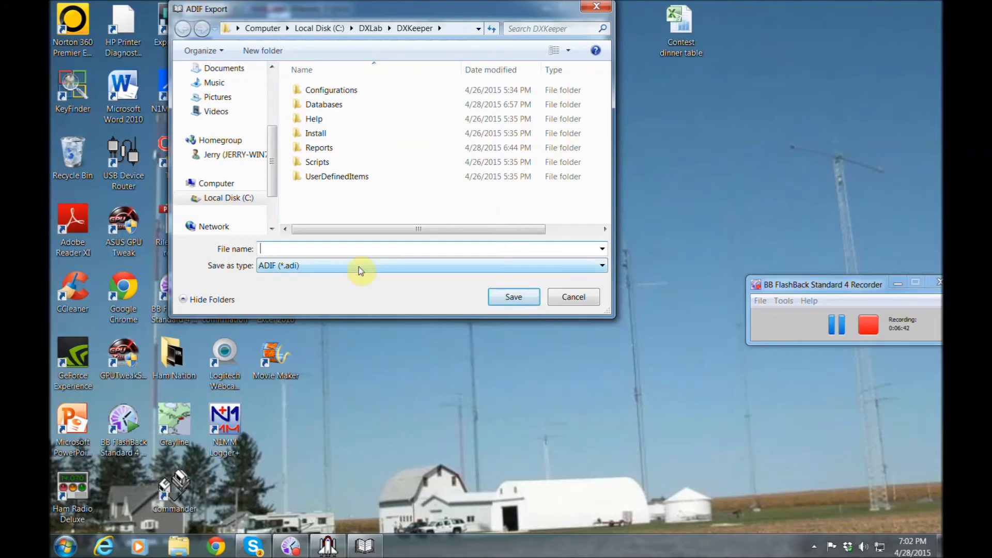
{"action": "type", "text": "new"}
{"action": "key", "text": "Return"}
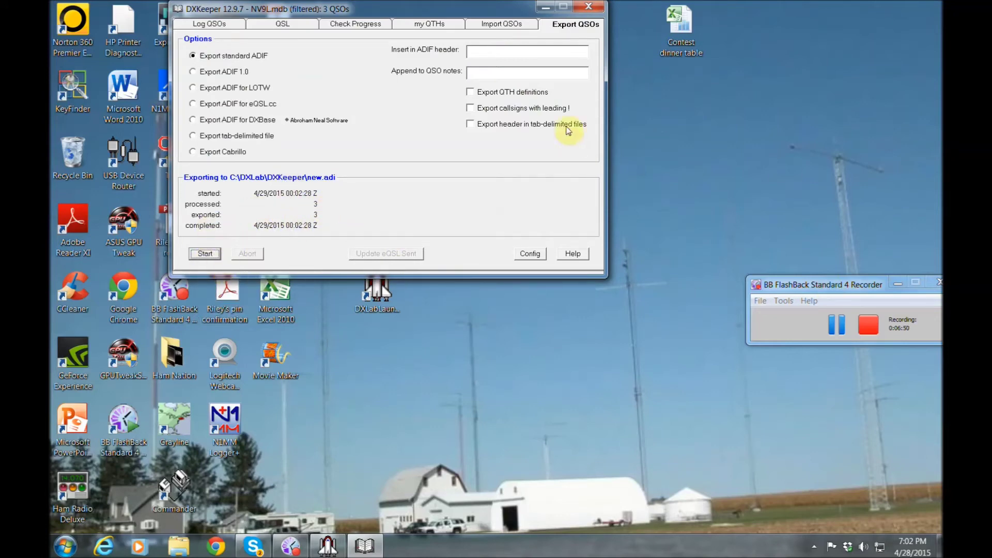
{"action": "left_click", "coordinate": [592, 6]}
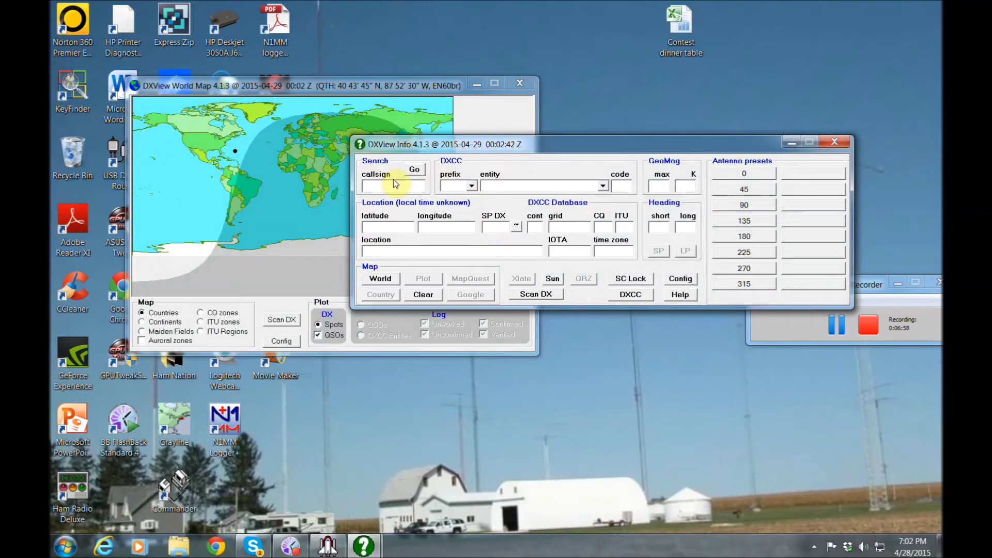
Look up the location and DXCC details of callsign VK9NT in DXView, and close it.
{"action": "left_click_drag", "start_coordinate": [575, 148], "coordinate": [606, 165]}
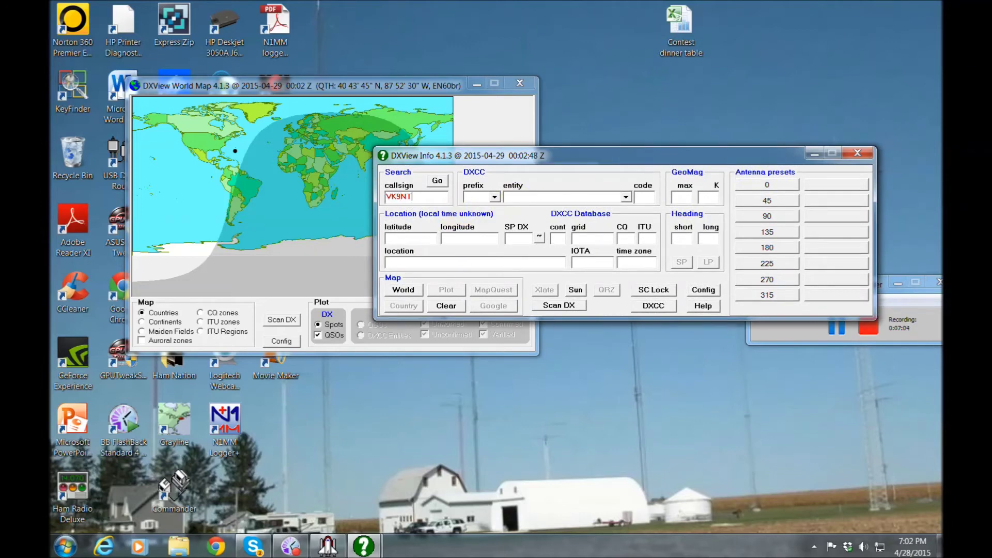
{"action": "key", "text": "Return"}
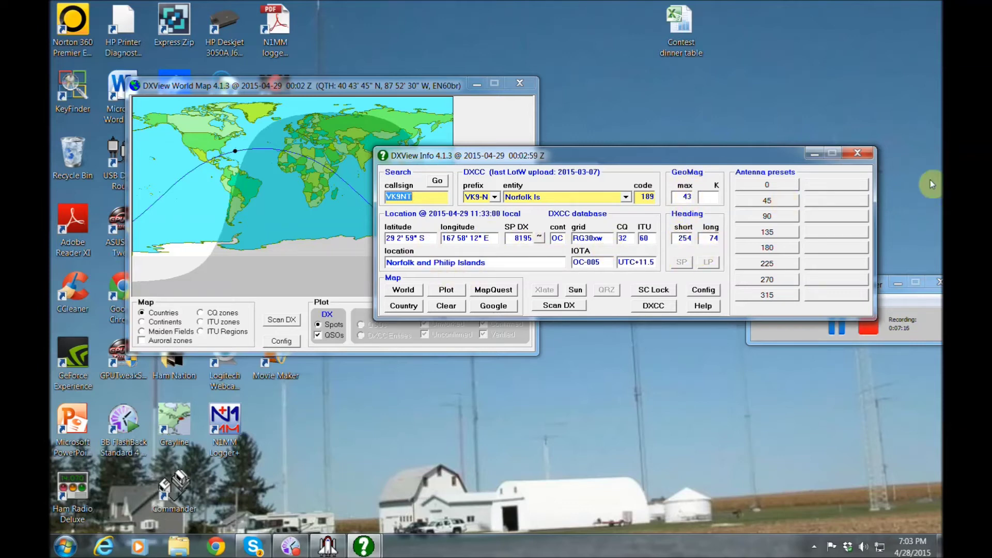
{"action": "left_click", "coordinate": [868, 153]}
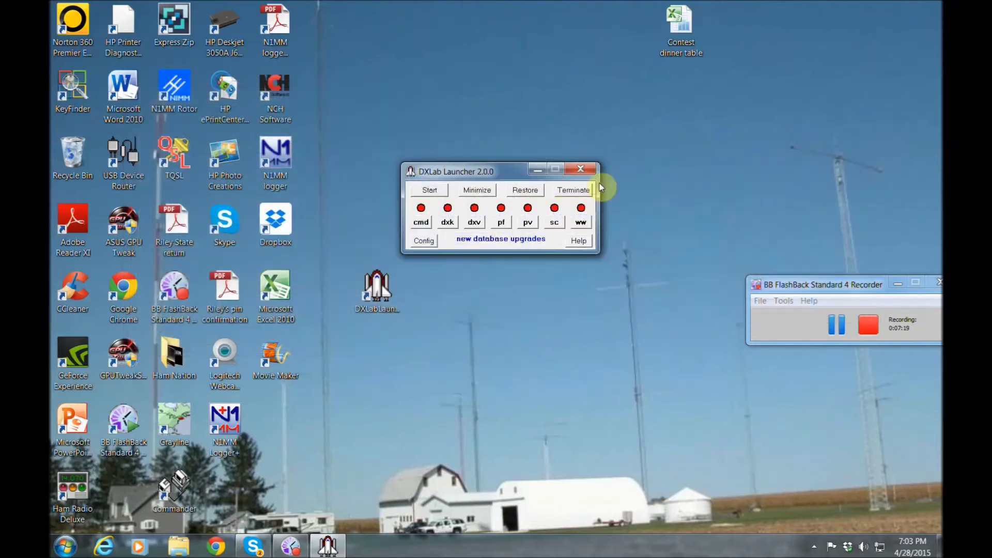
Open Pathfinder, look up callsign VK9NT on QRZ, and close it.
{"action": "left_click", "coordinate": [497, 225]}
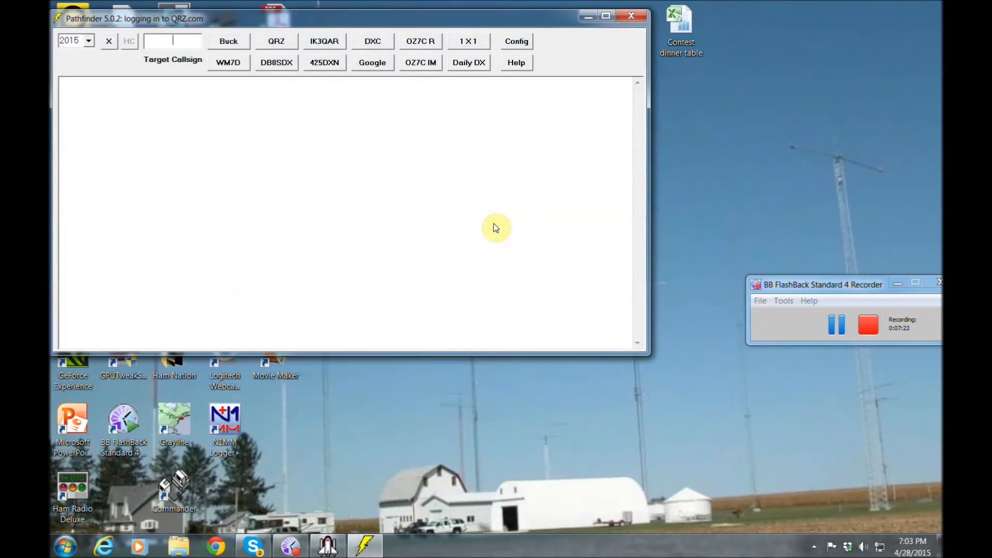
{"action": "left_click", "coordinate": [147, 40]}
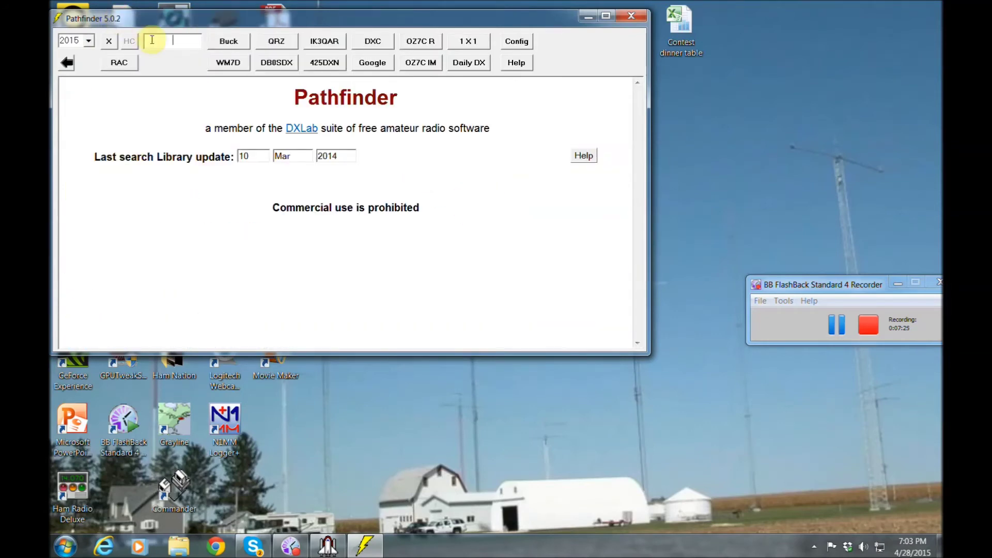
{"action": "type", "text": "VK9NT"}
{"action": "key", "text": "Return"}
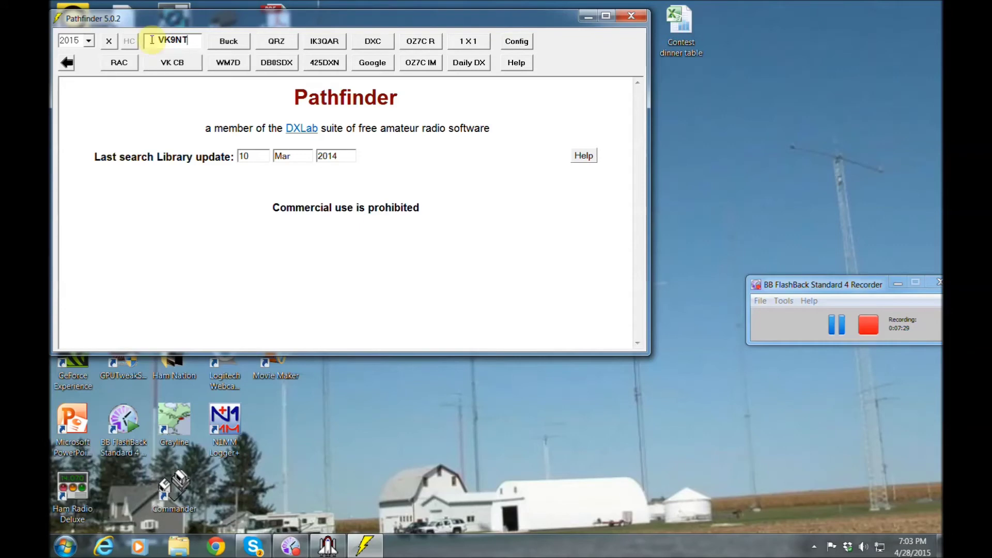
{"action": "left_click", "coordinate": [277, 42]}
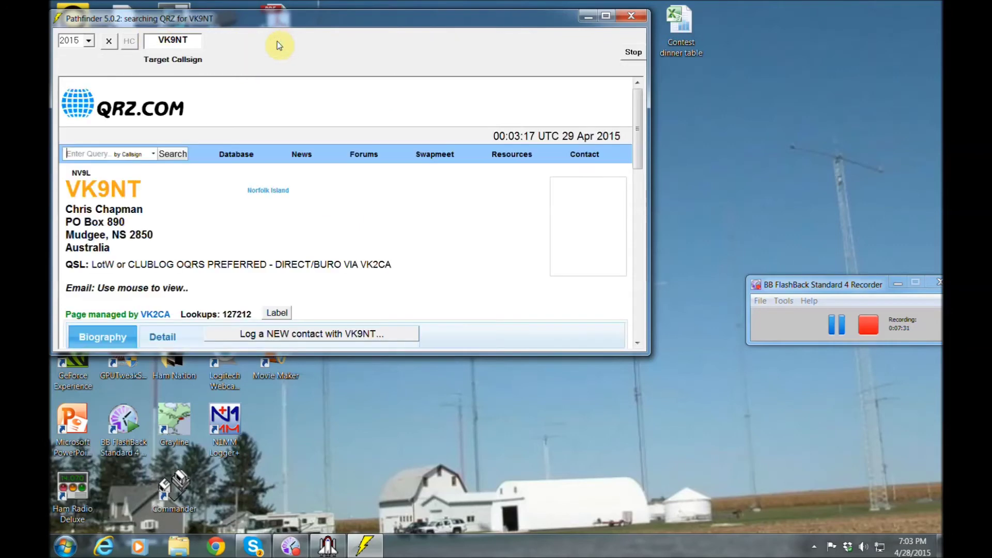
{"action": "left_click", "coordinate": [630, 18]}
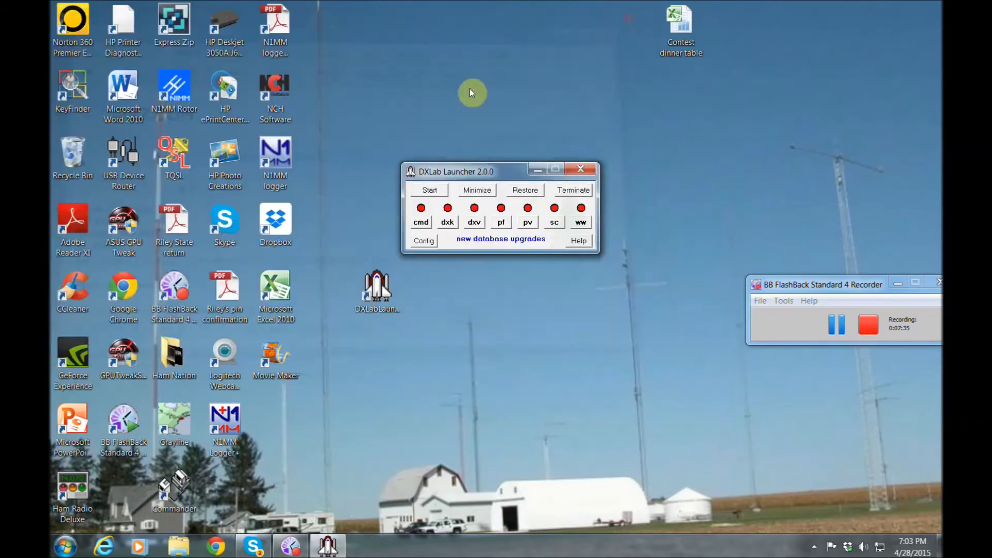
Open PropView, predict the short-path propagation to a DX station in grid square EN52vn, and close it.
{"action": "left_click", "coordinate": [533, 223]}
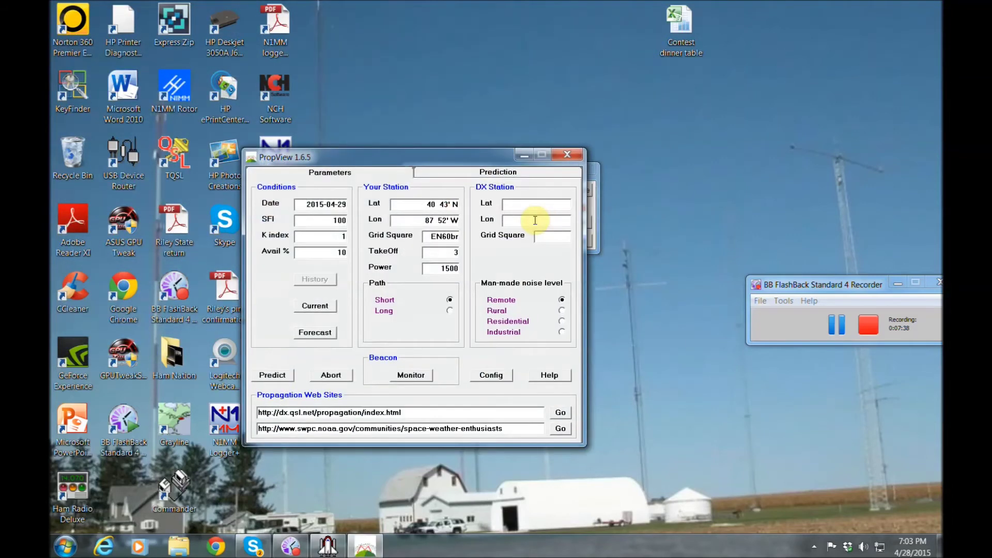
{"action": "left_click", "coordinate": [513, 207]}
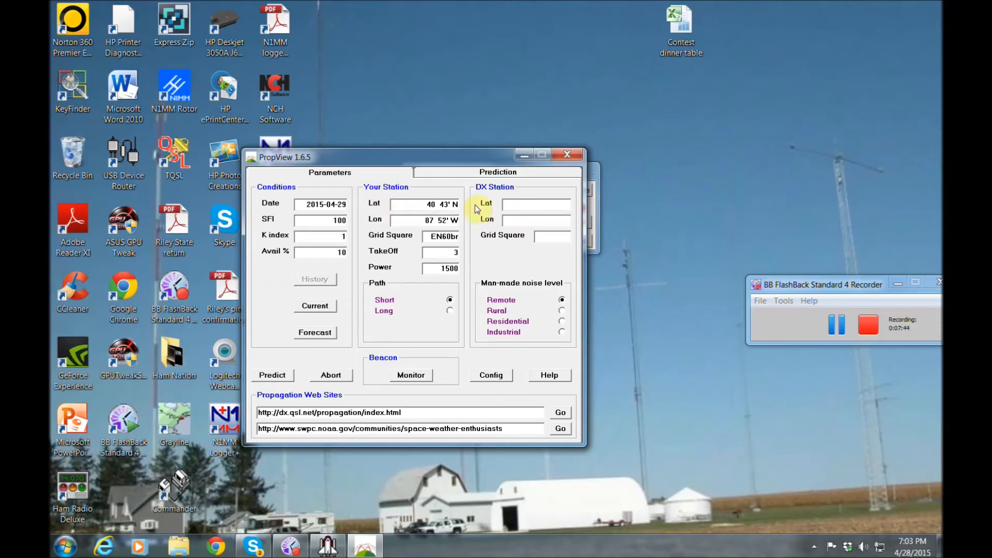
{"action": "left_click", "coordinate": [537, 237]}
{"action": "type", "text": "en52vn"}
{"action": "key", "text": "Tab"}
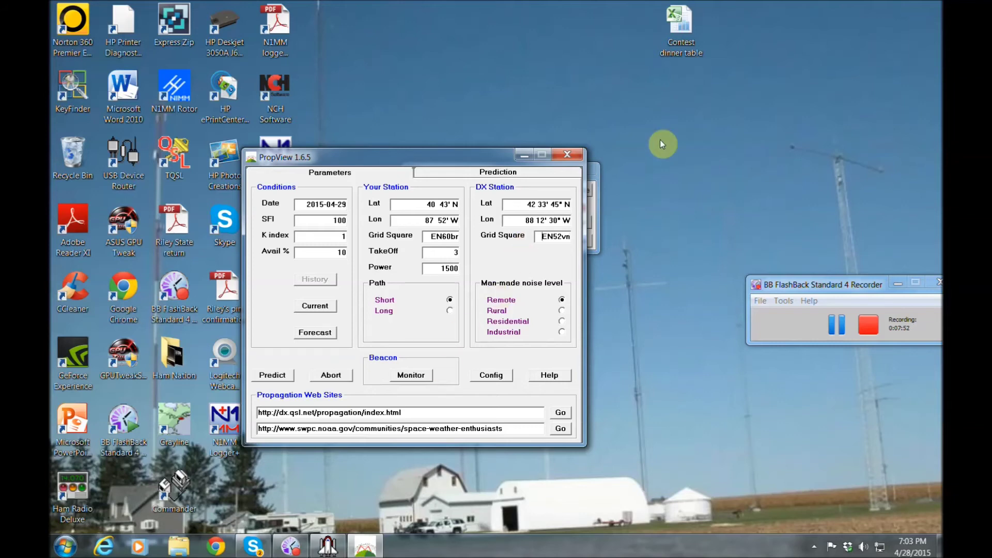
{"action": "left_click", "coordinate": [274, 376]}
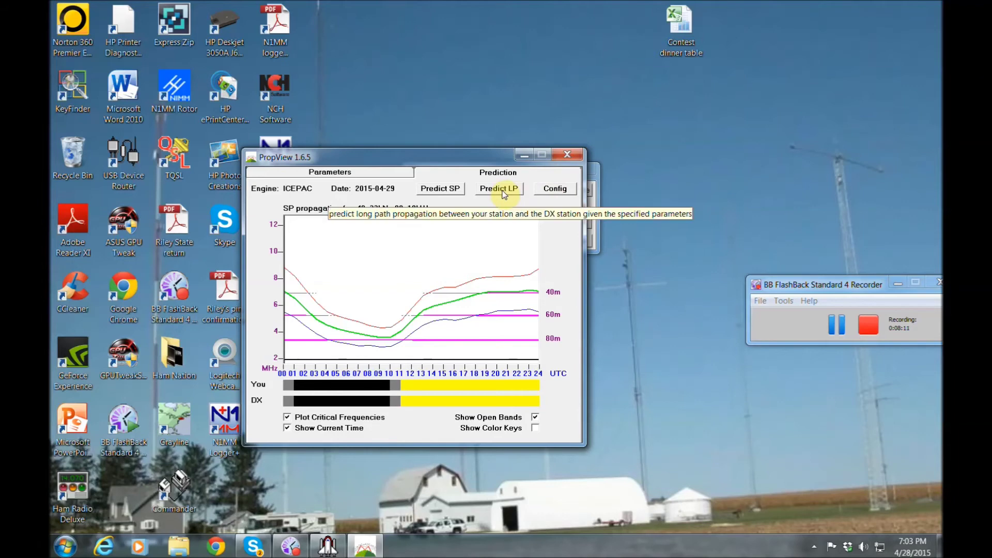
{"action": "left_click", "coordinate": [567, 155]}
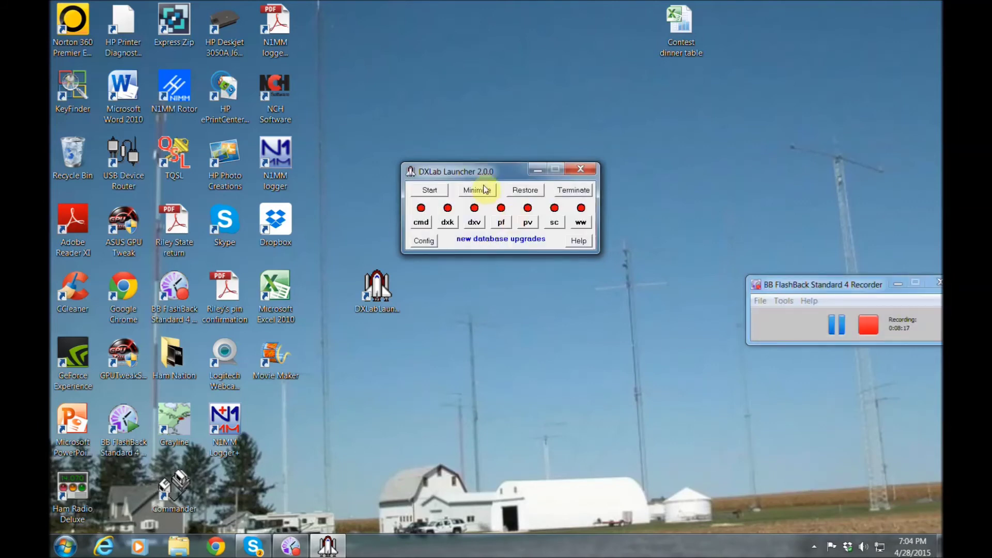
Open SpotCollector and connect it to the JH2ZYY DX cluster.
{"action": "left_click", "coordinate": [553, 222]}
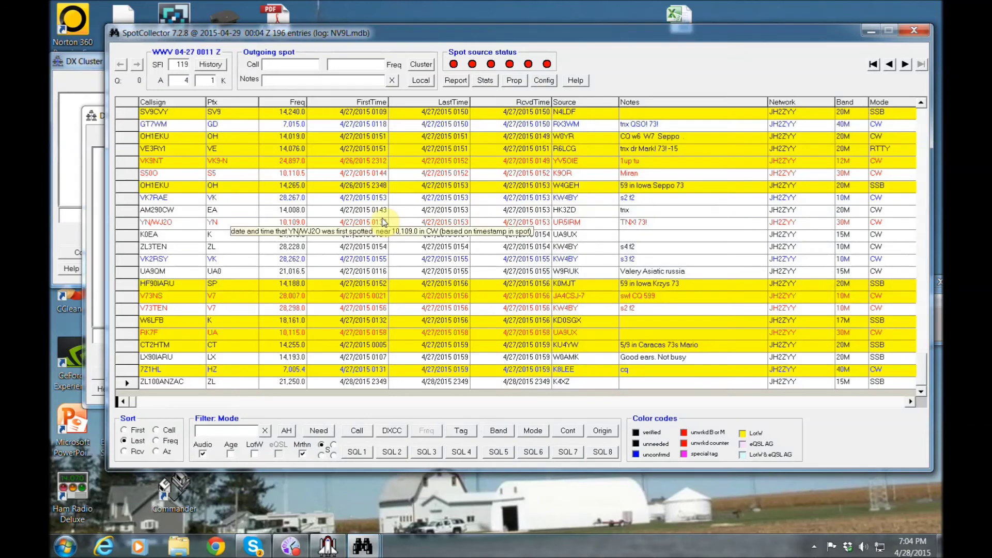
{"action": "left_click", "coordinate": [99, 132]}
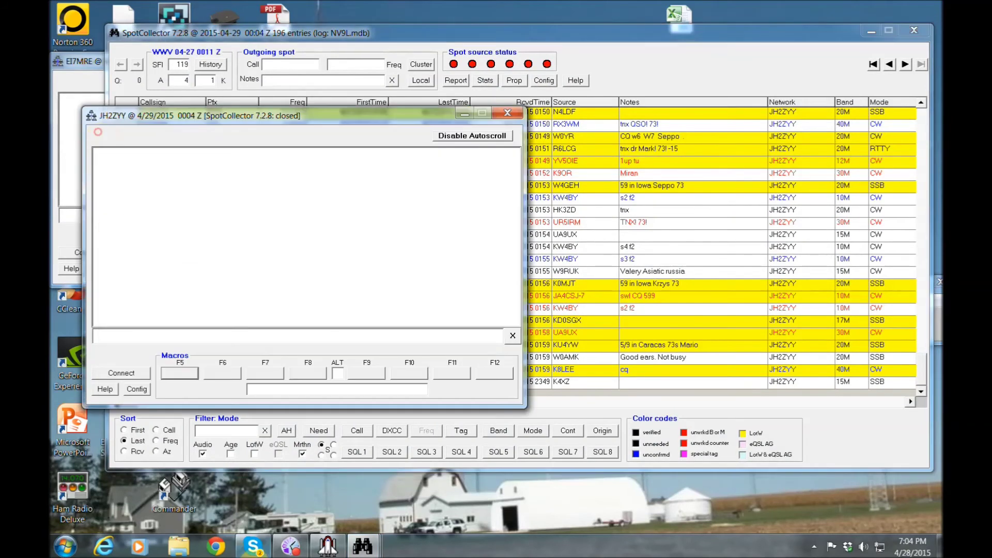
{"action": "left_click", "coordinate": [121, 380]}
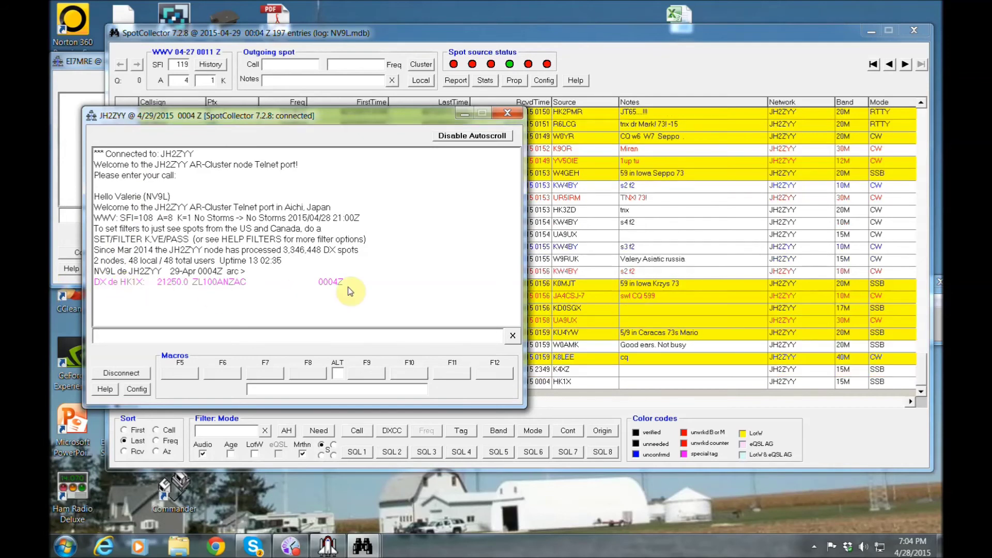
Review the incoming spots in SpotCollector's spot list and filter them to the needed ones.
{"action": "left_click", "coordinate": [729, 41]}
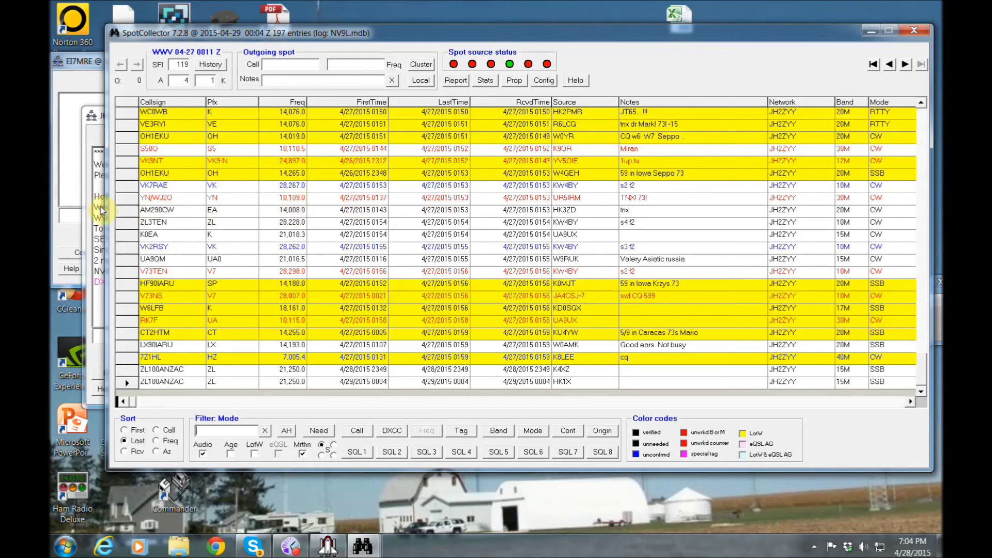
{"action": "mouse_move", "coordinate": [197, 203]}
{"action": "mouse_move", "coordinate": [243, 202]}
{"action": "mouse_move", "coordinate": [154, 187]}
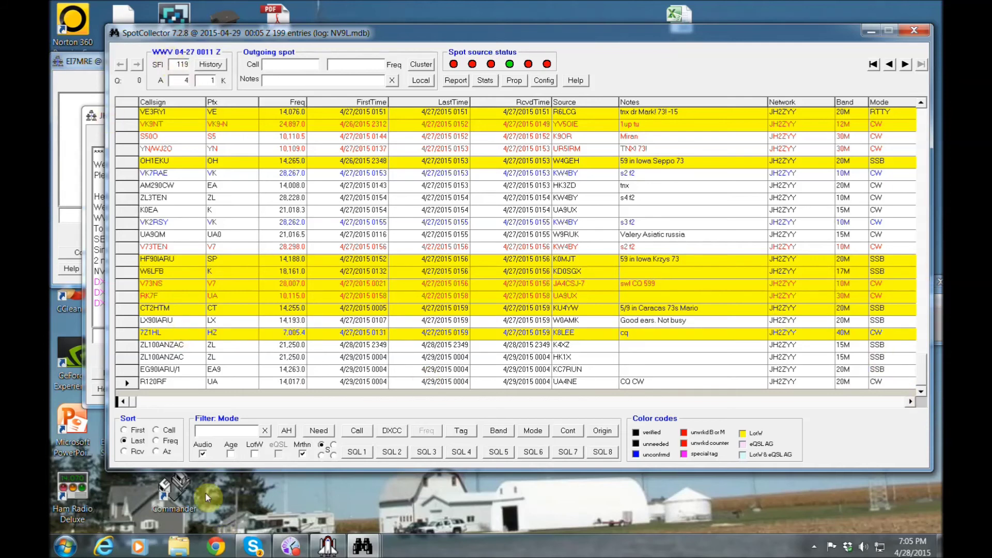
{"action": "left_click", "coordinate": [318, 431]}
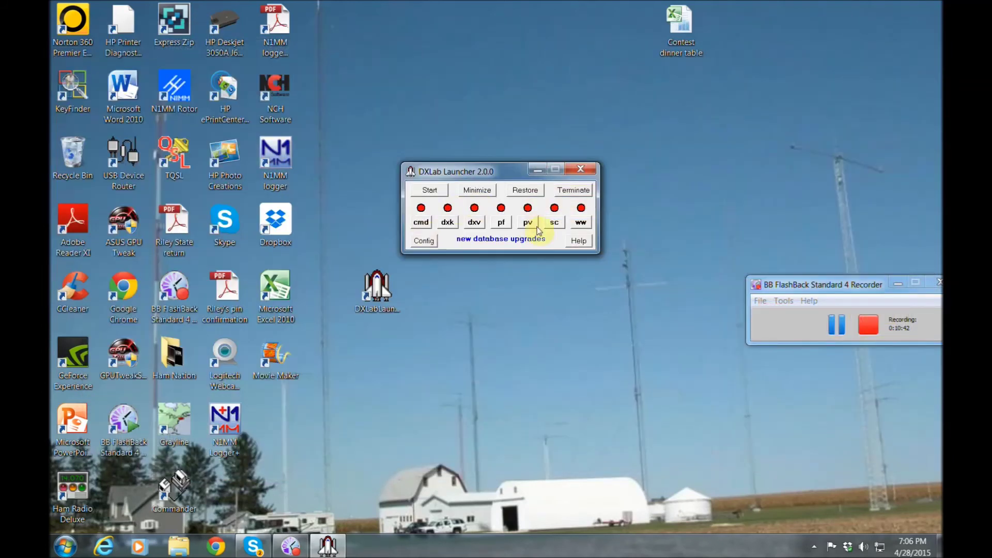
Start WinWarbler and initialize it with station callsign nv9l.
{"action": "left_click", "coordinate": [588, 224]}
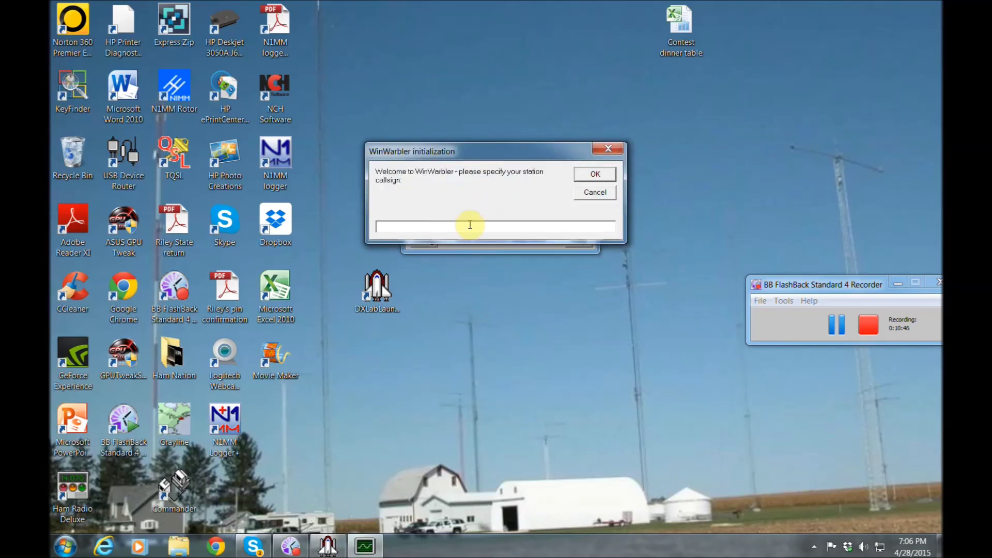
{"action": "left_click", "coordinate": [454, 231]}
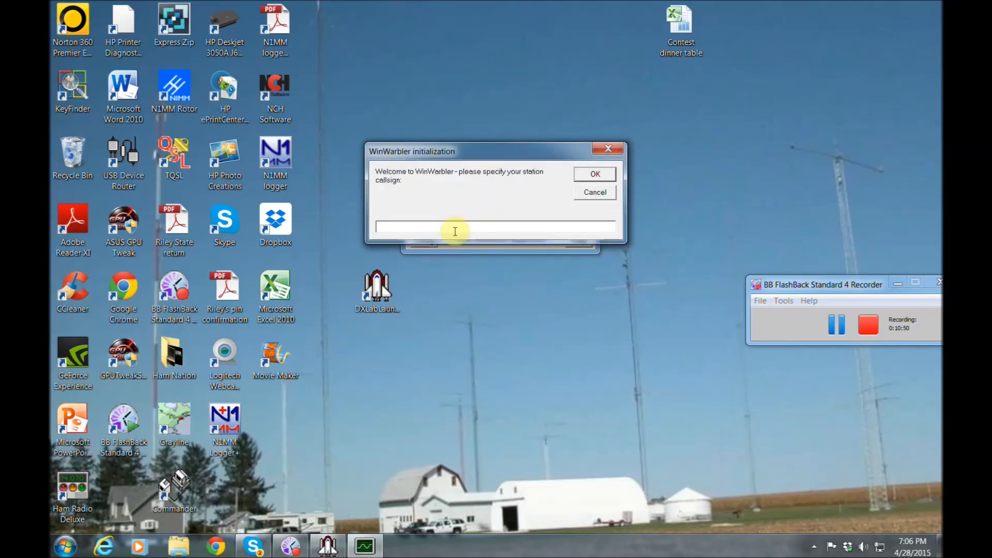
{"action": "type", "text": "nv9l"}
{"action": "key", "text": "Return"}
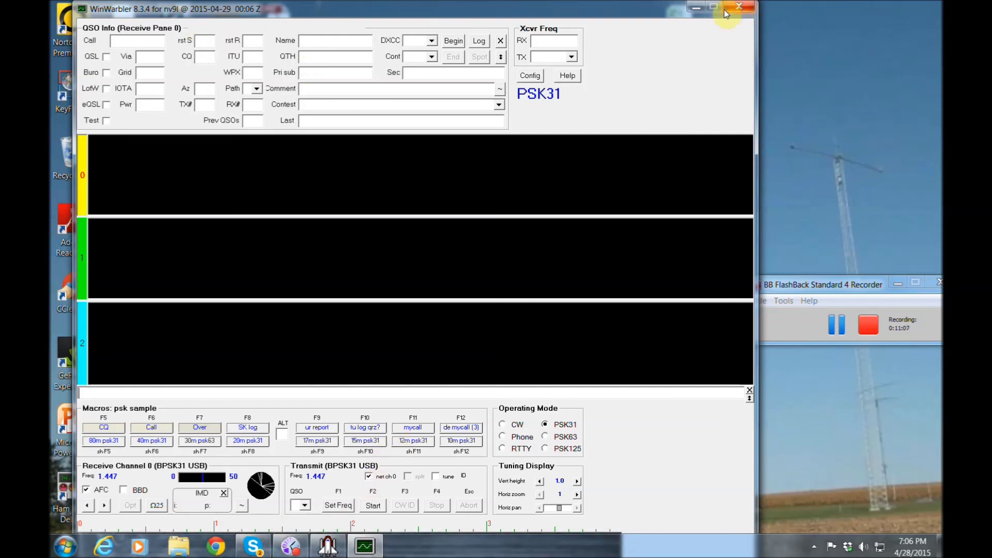
Close WinWarbler, and check the list of DXLab apps in the Launcher's configuration before closing it.
{"action": "left_click", "coordinate": [739, 6]}
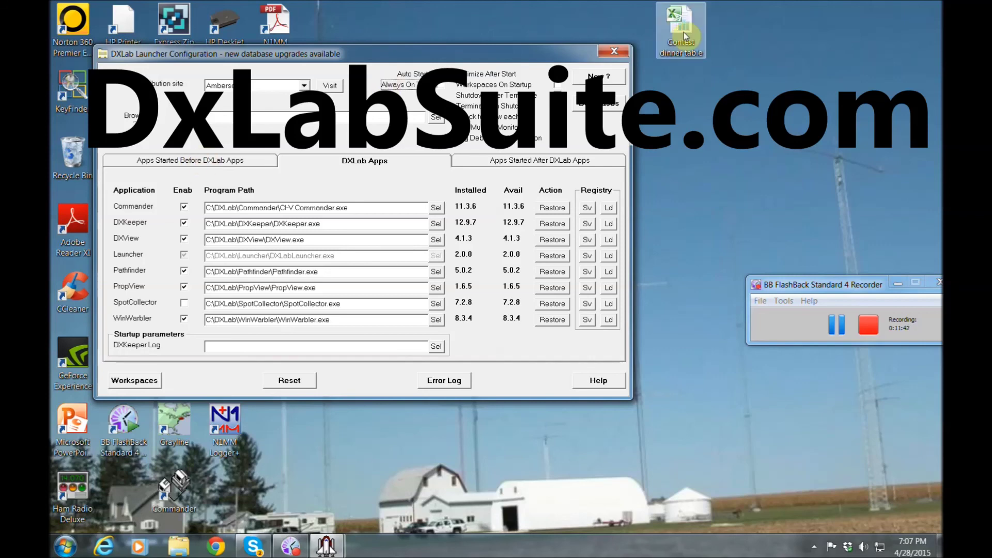
{"action": "left_click", "coordinate": [614, 51]}
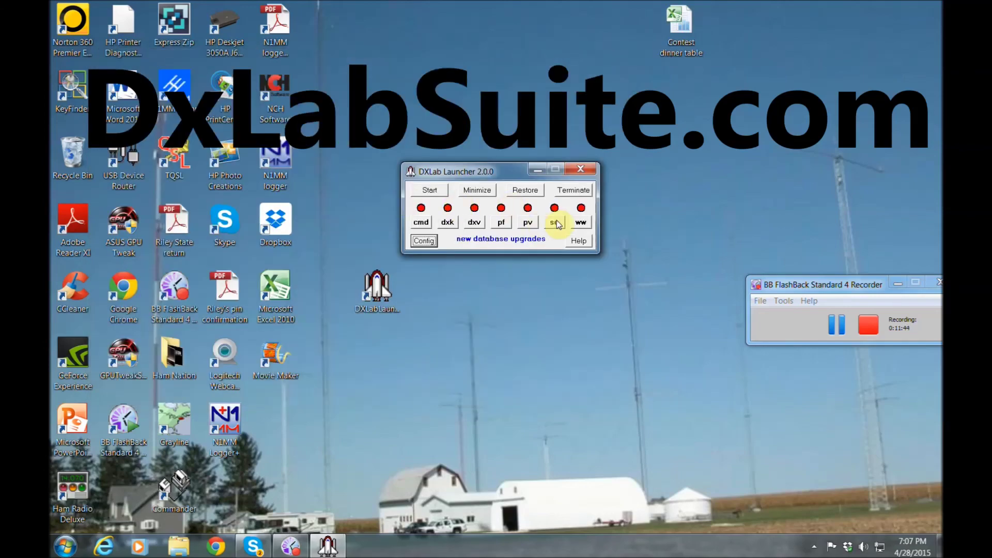